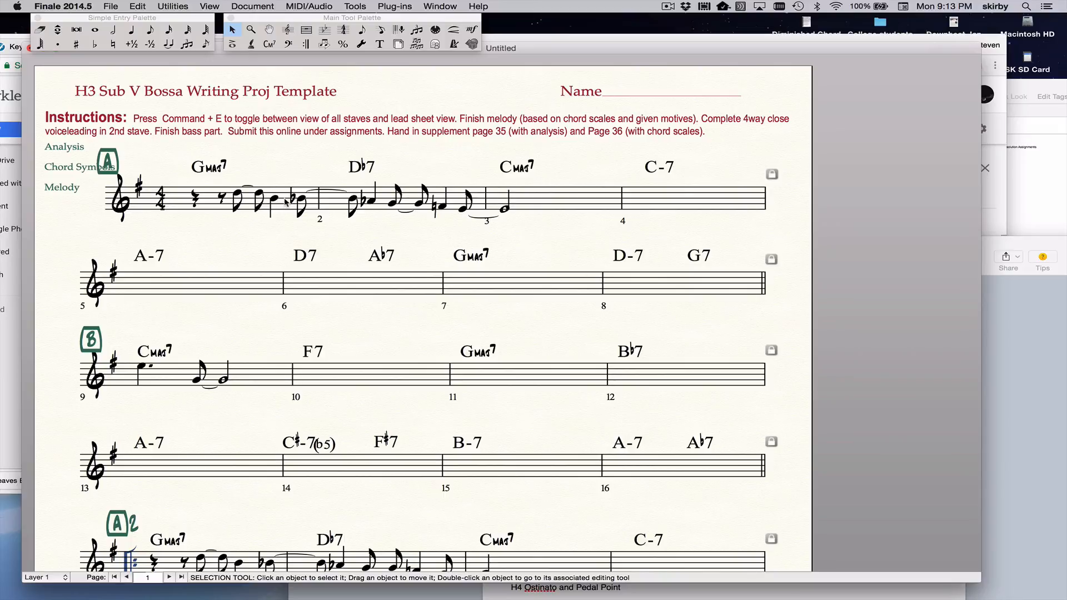
Step: Play back the opening melody motive starting in measure 1, and stop the playback
left_click(285, 202)
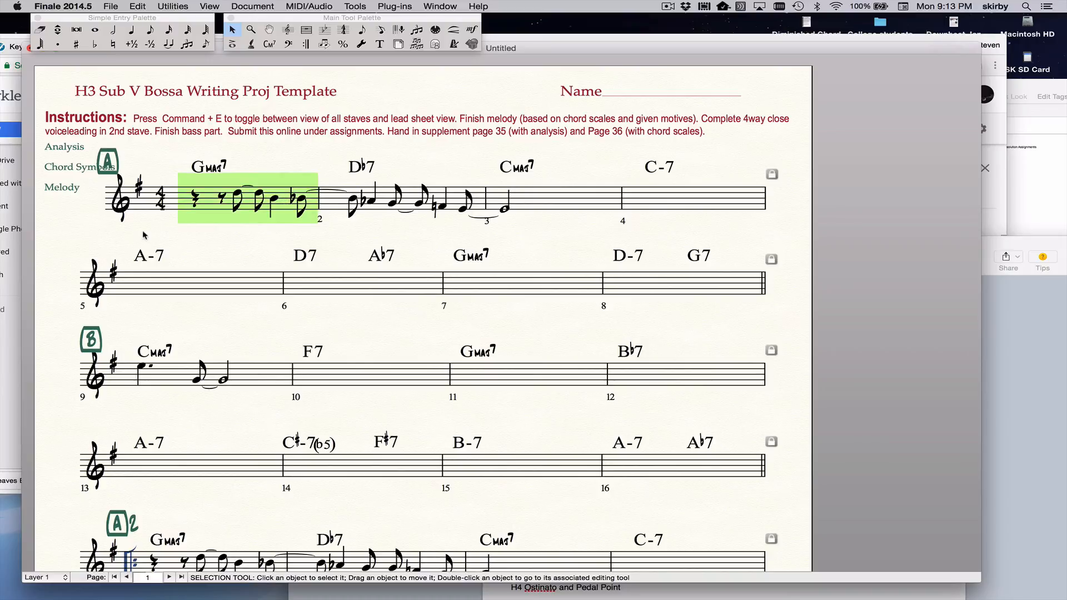
left_click(143, 235)
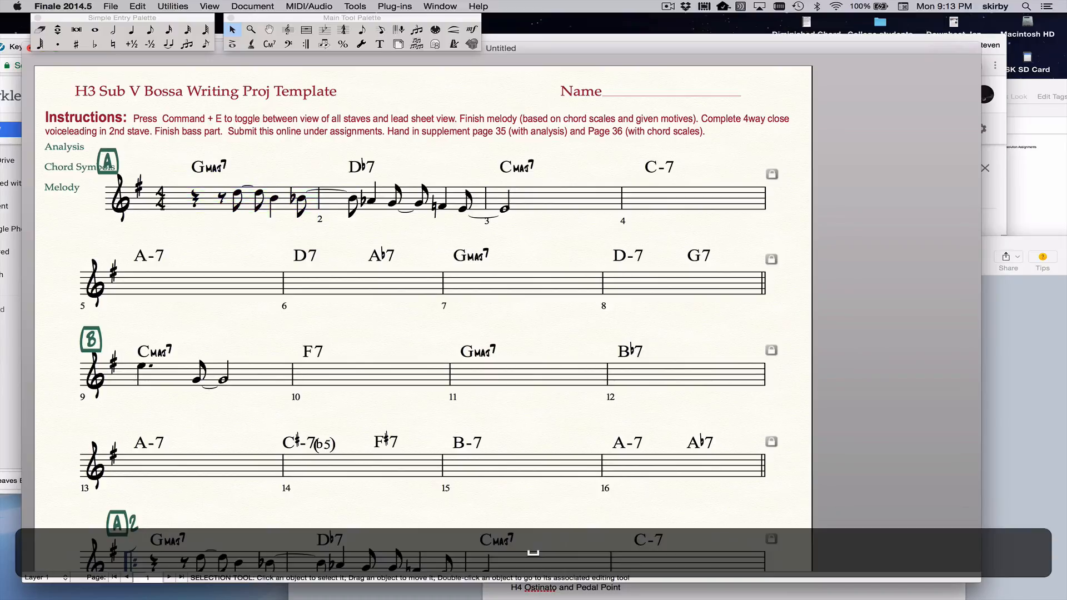
key("space")
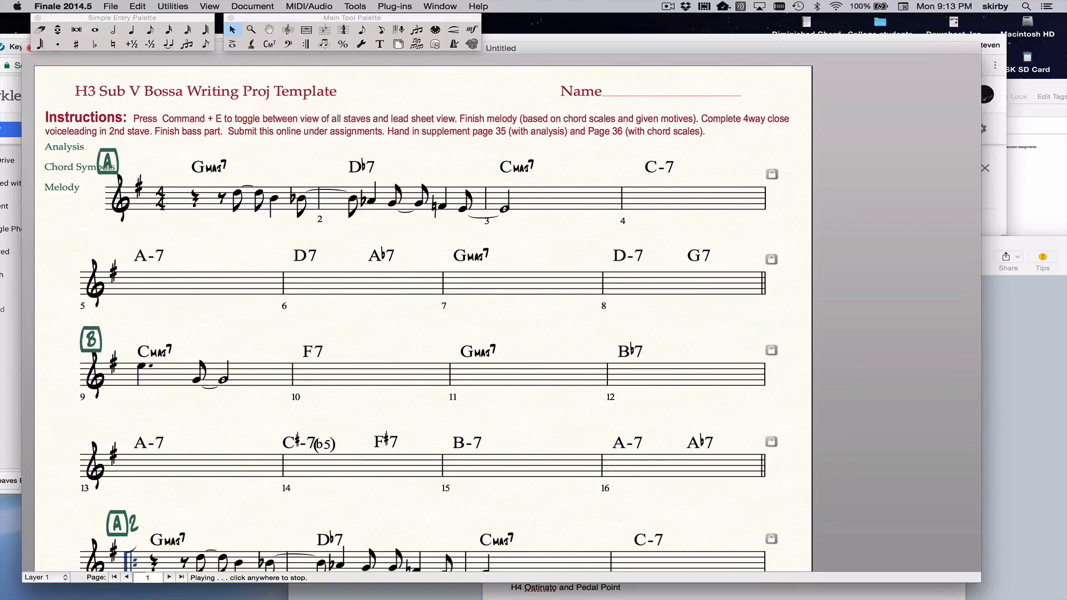
key("space")
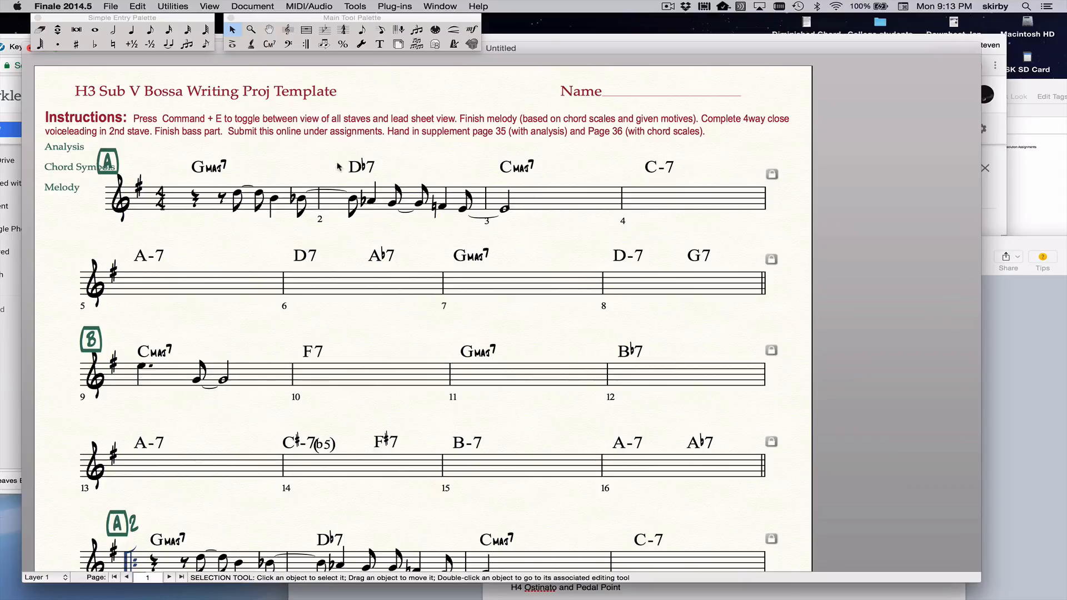
Step: Copy the melody of measures 1 to 3 and paste it starting at measure 5
left_click(240, 209)
left_click(508, 205, "shift")
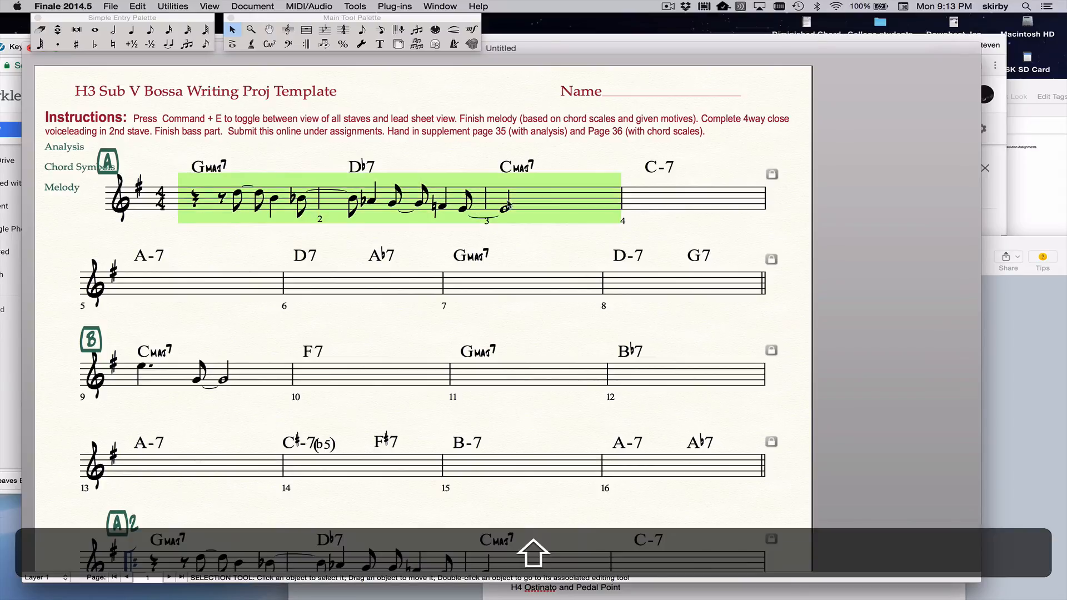
key("super+c")
left_click(200, 285)
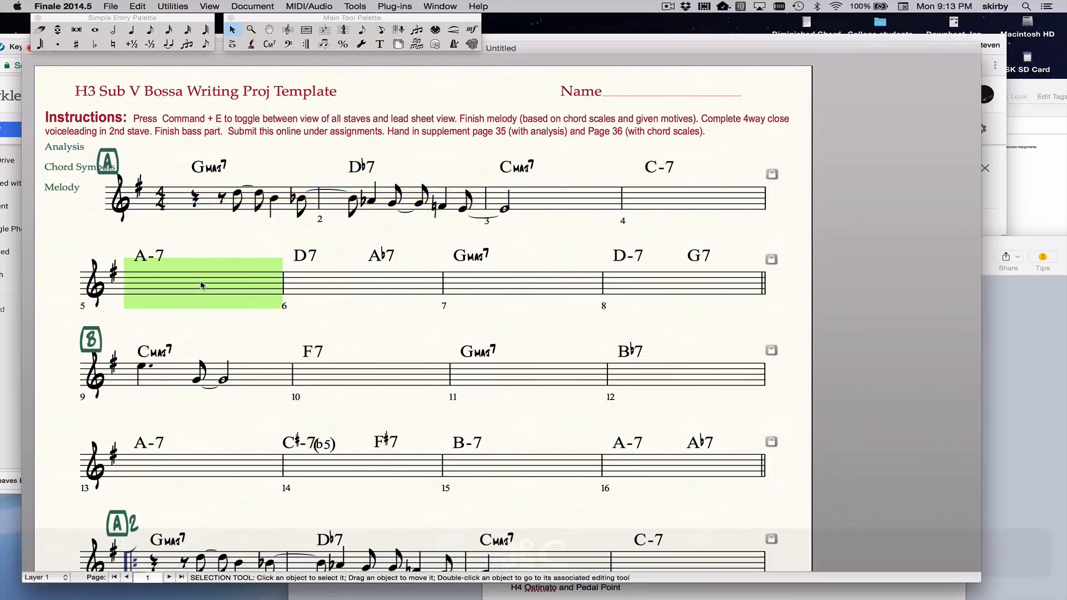
key("super+v")
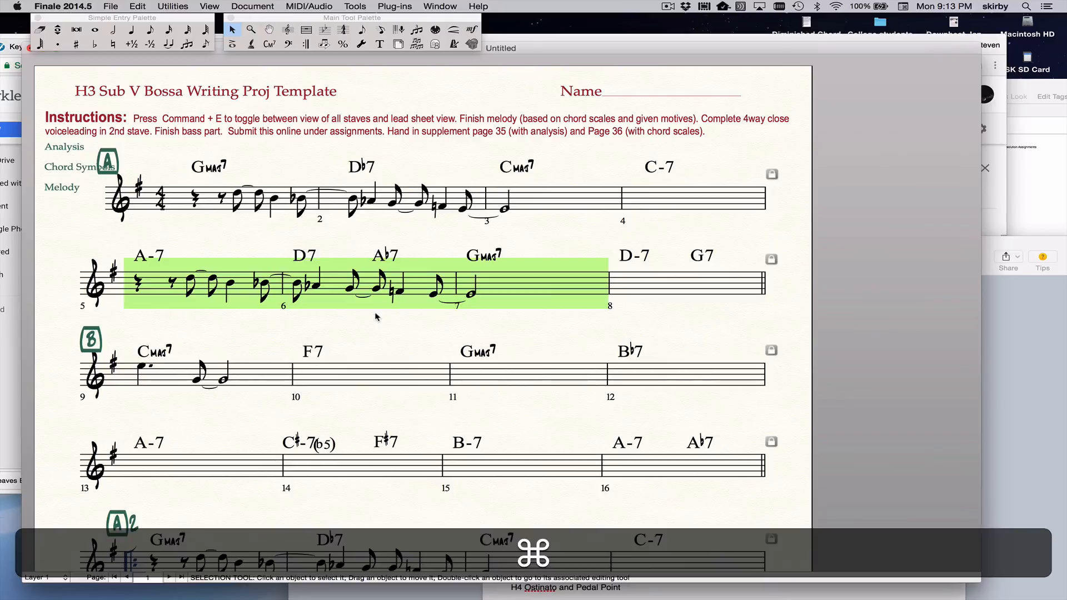
Step: Show all staves and copy the bass figure of measure 4 into bass measures 5, 6 and 7
key("super+e")
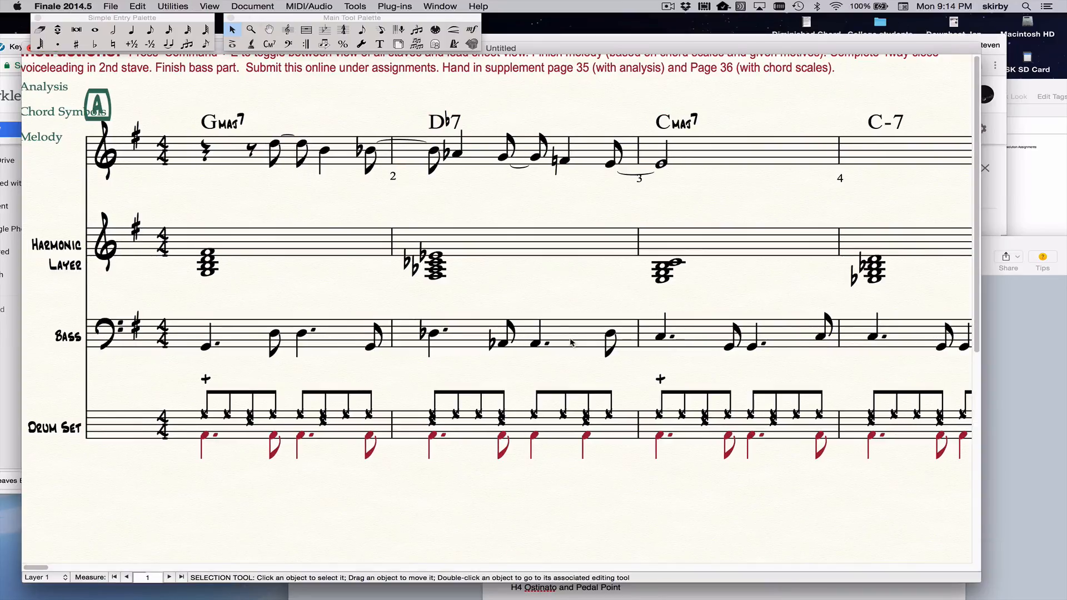
key("alt+p")
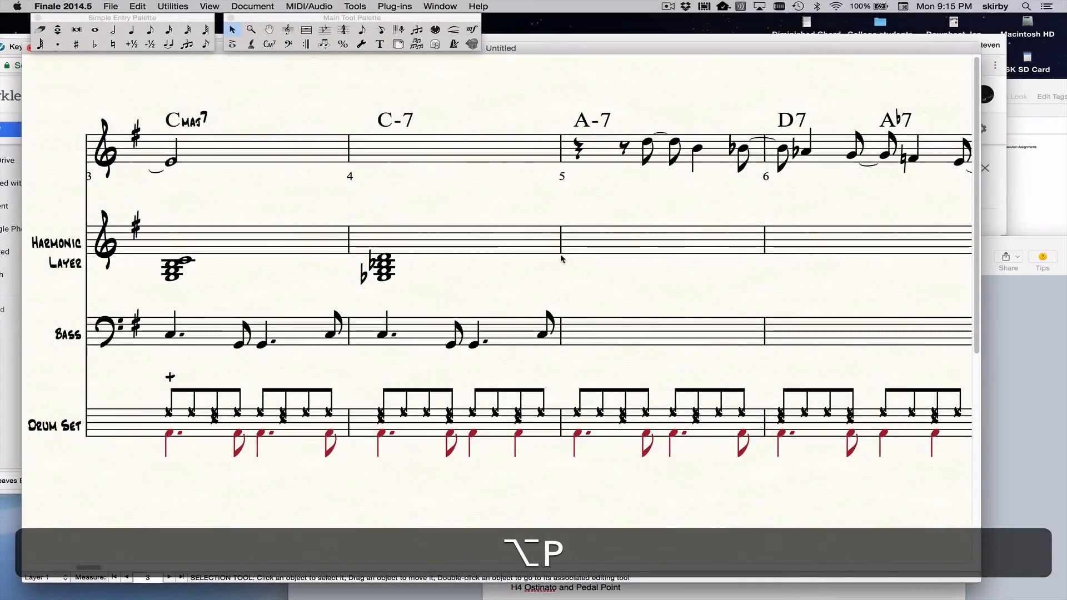
left_click(445, 330)
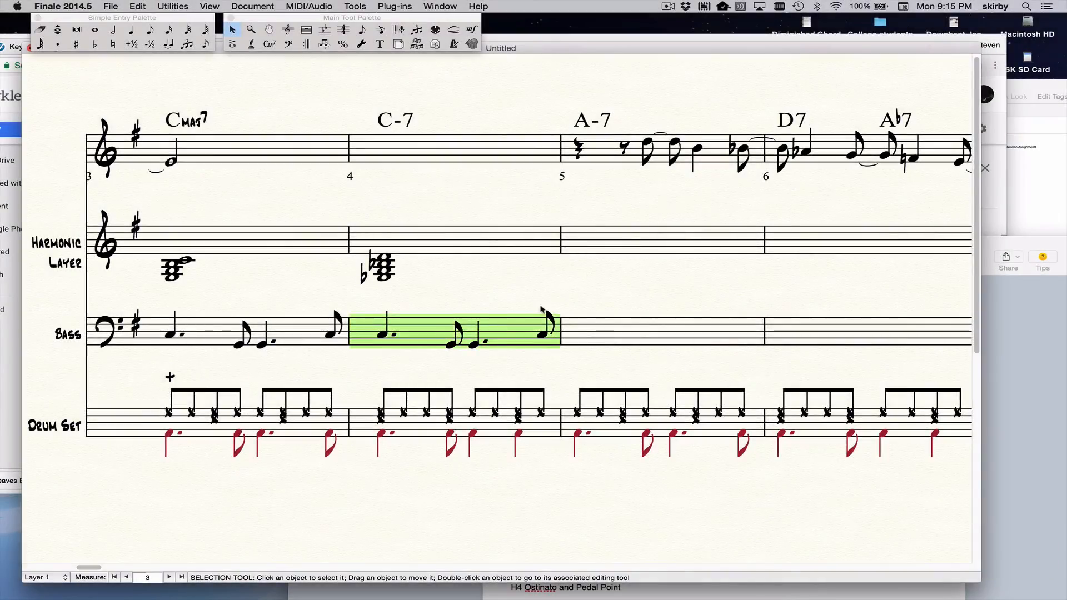
scroll(542, 304, "right", 2)
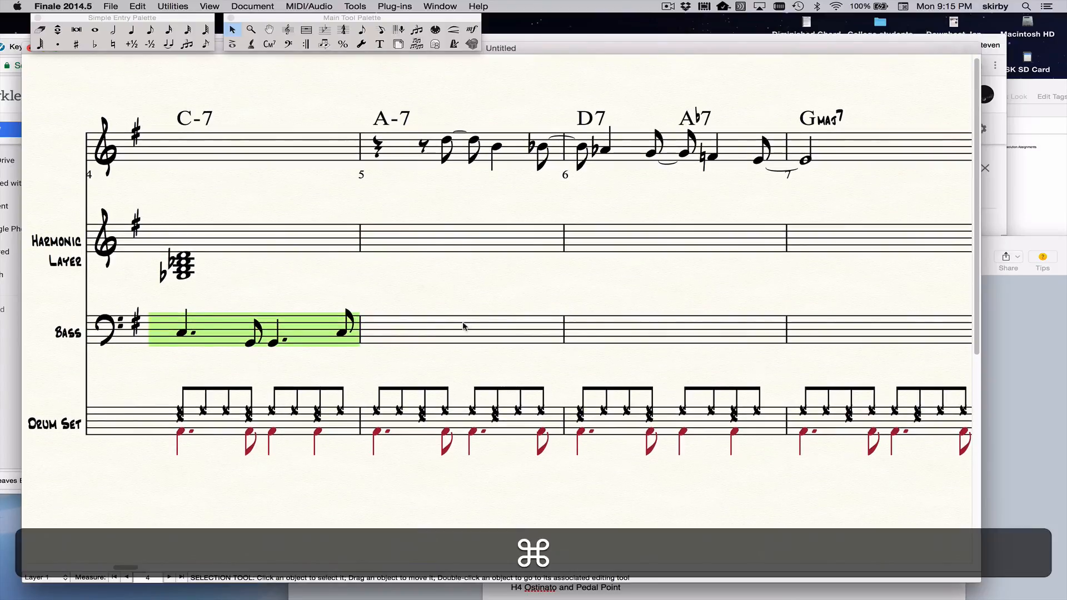
key("cmd+c")
left_click(422, 333)
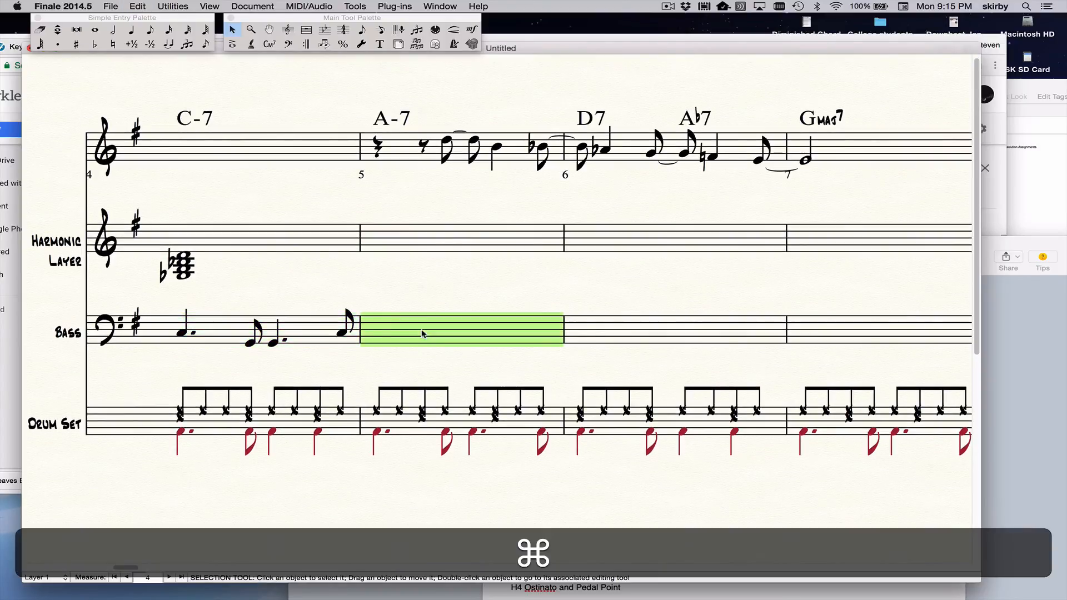
key("super+v")
left_click(615, 334)
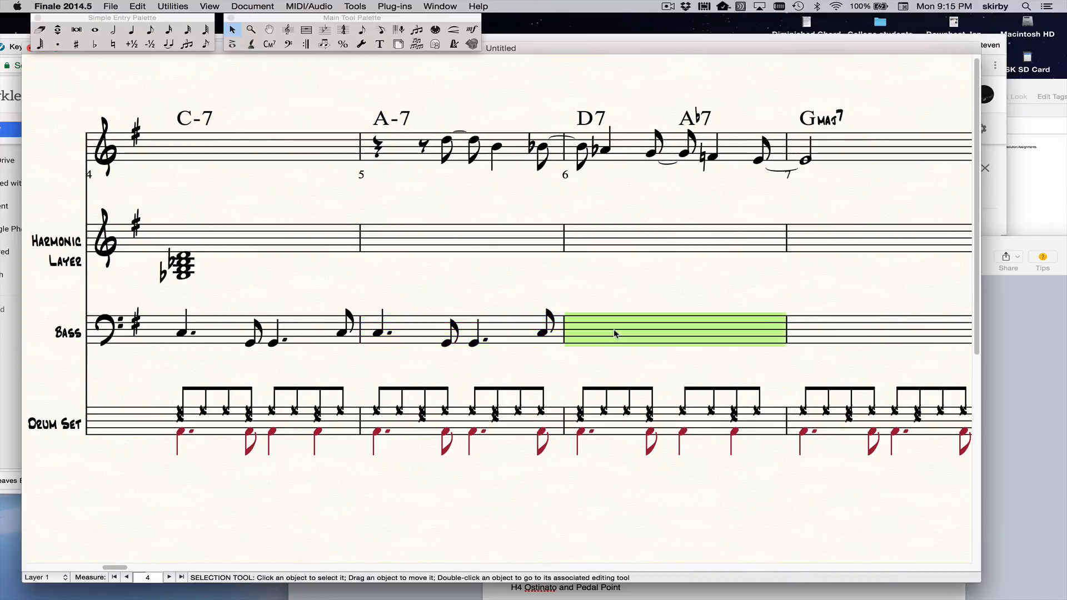
key("super+v")
left_click(811, 336)
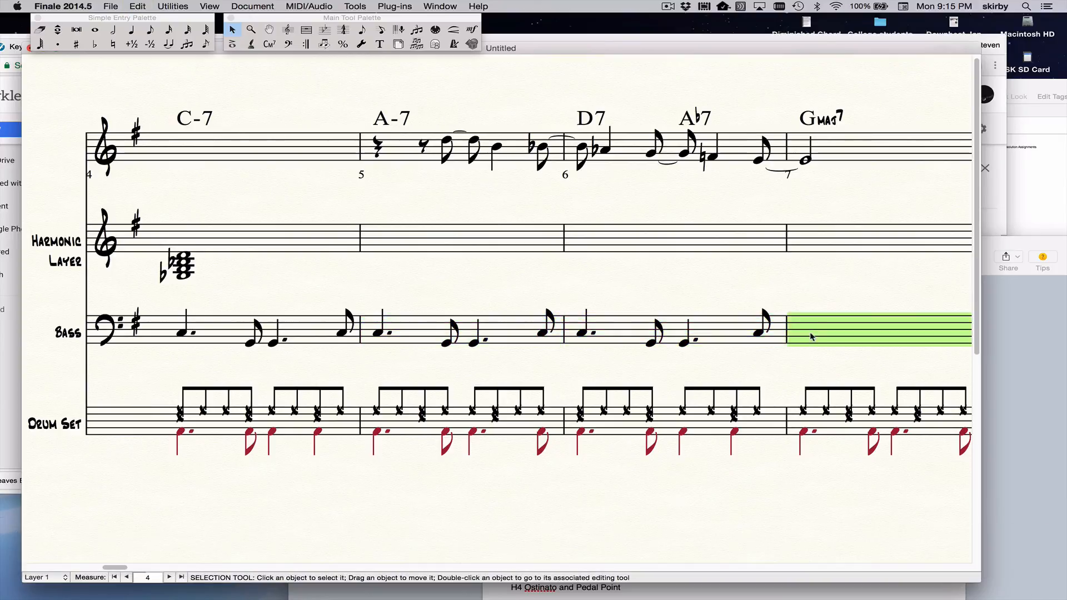
key("super+v")
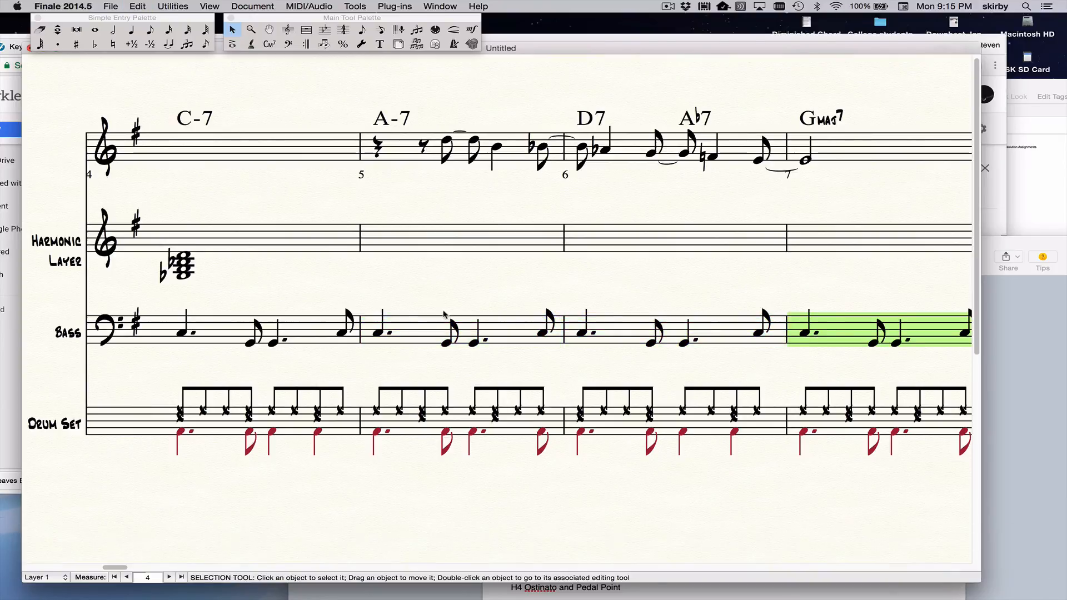
Step: Transpose the bass figure in measure 5 down a third so it starts on A
left_click(427, 333)
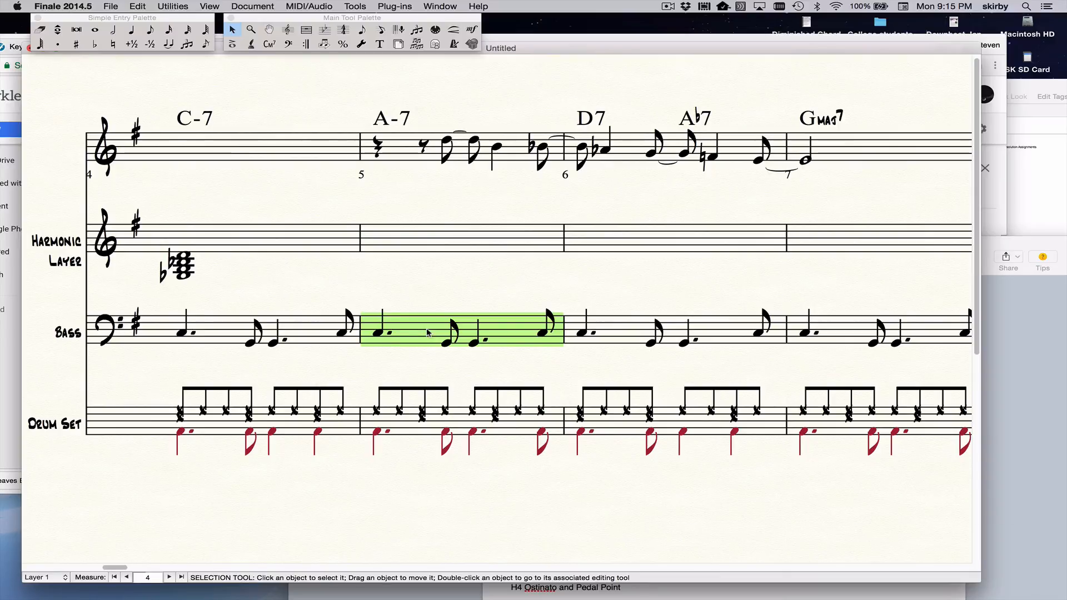
key("6")
key("Right")
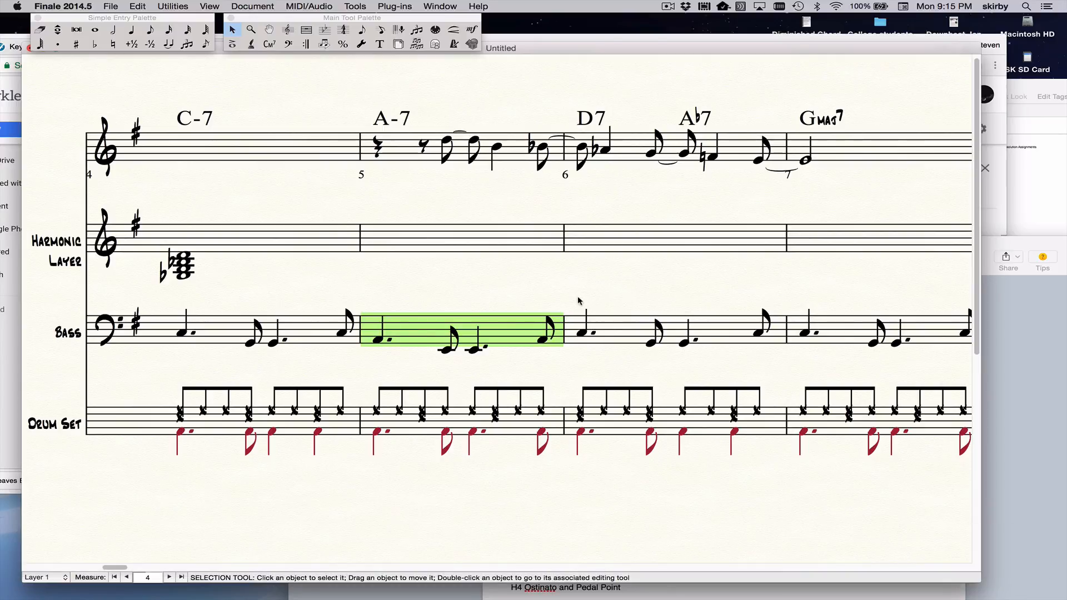
Step: Transpose the first and second halves of the bass figure in measure 6 up one step each
left_click_drag(576, 301, 667, 359)
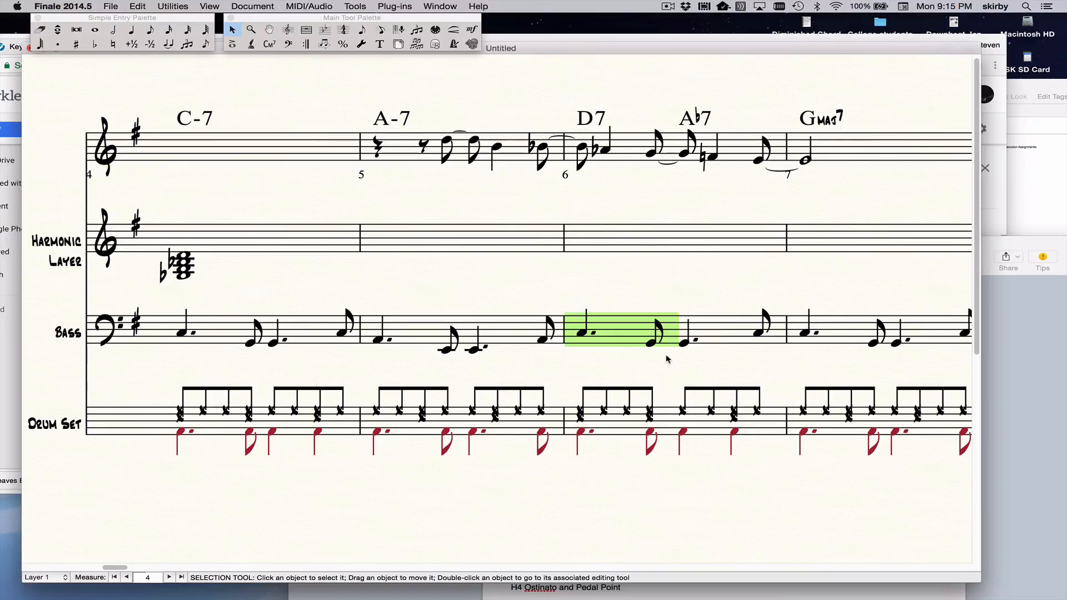
key("7")
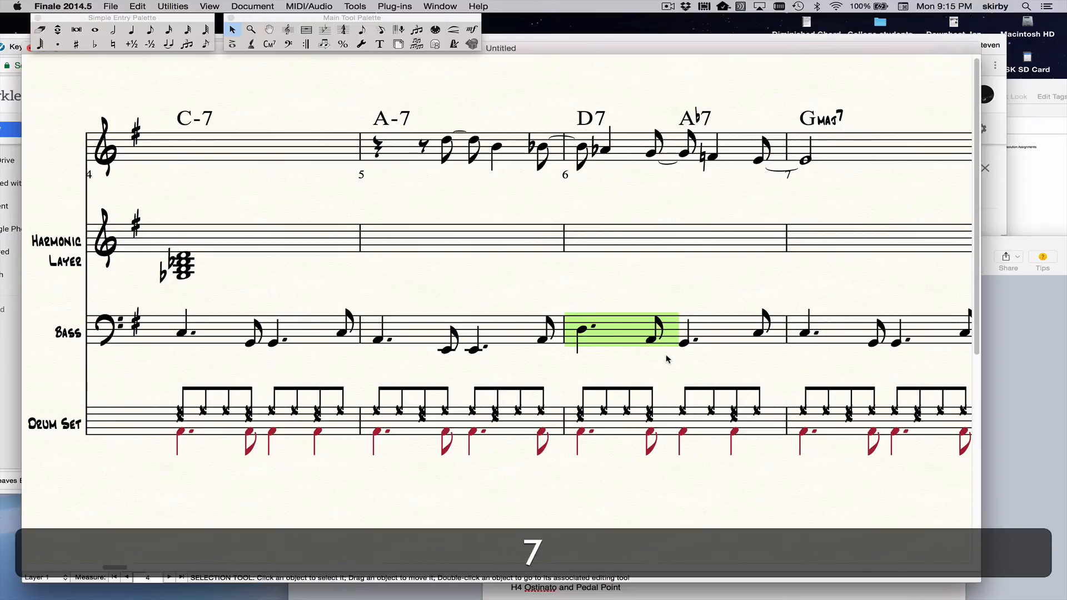
left_click(675, 301)
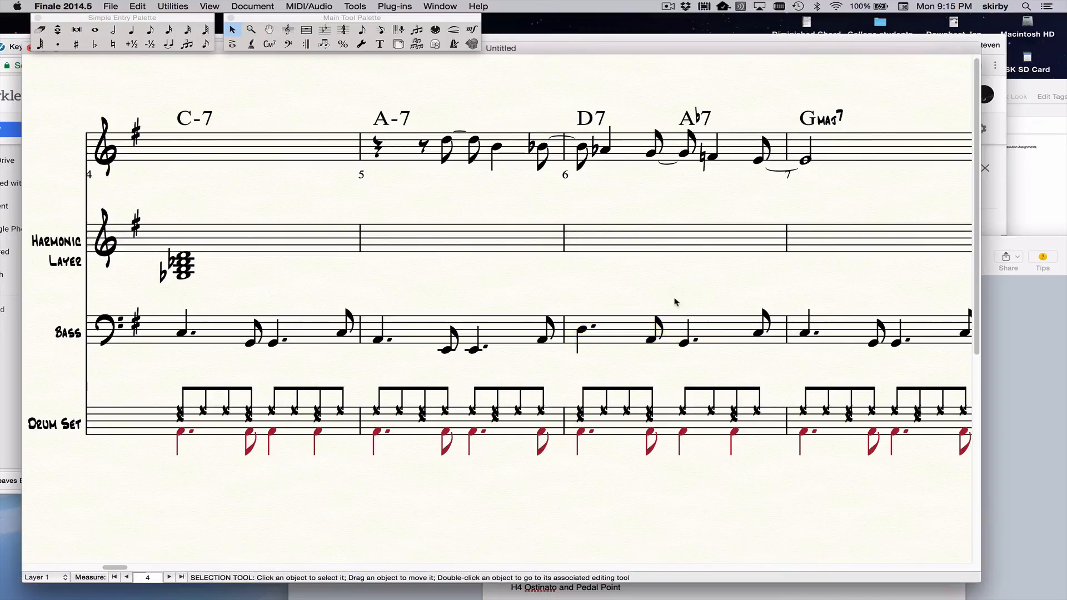
left_click_drag(675, 301, 786, 360)
key("7")
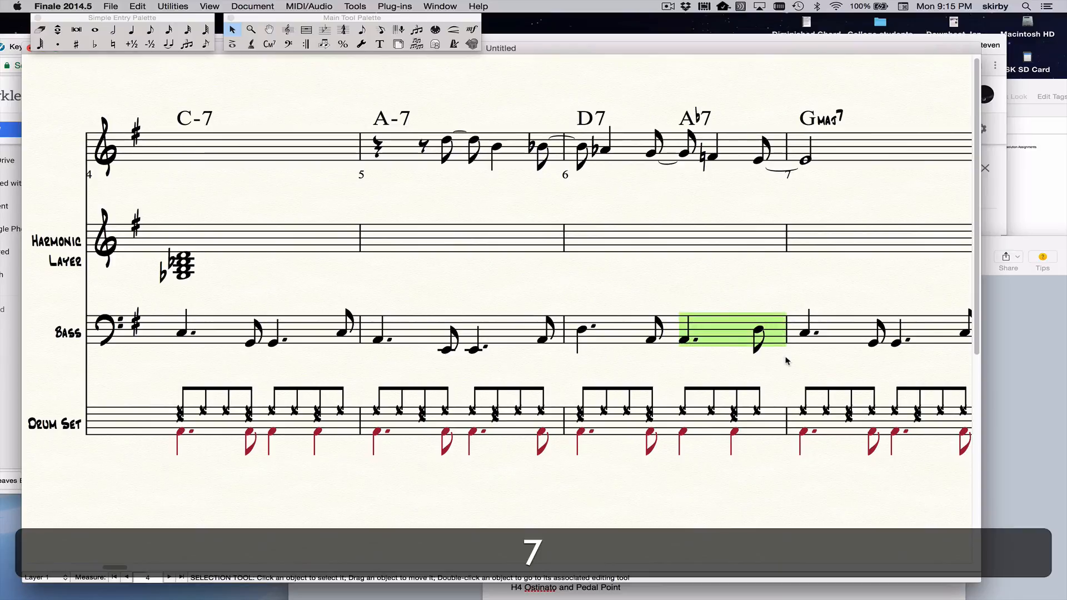
Step: Lower the dotted quarter note A under the A♭7 chord in bass measure 6 to A♭
left_click(760, 332)
key("Escape")
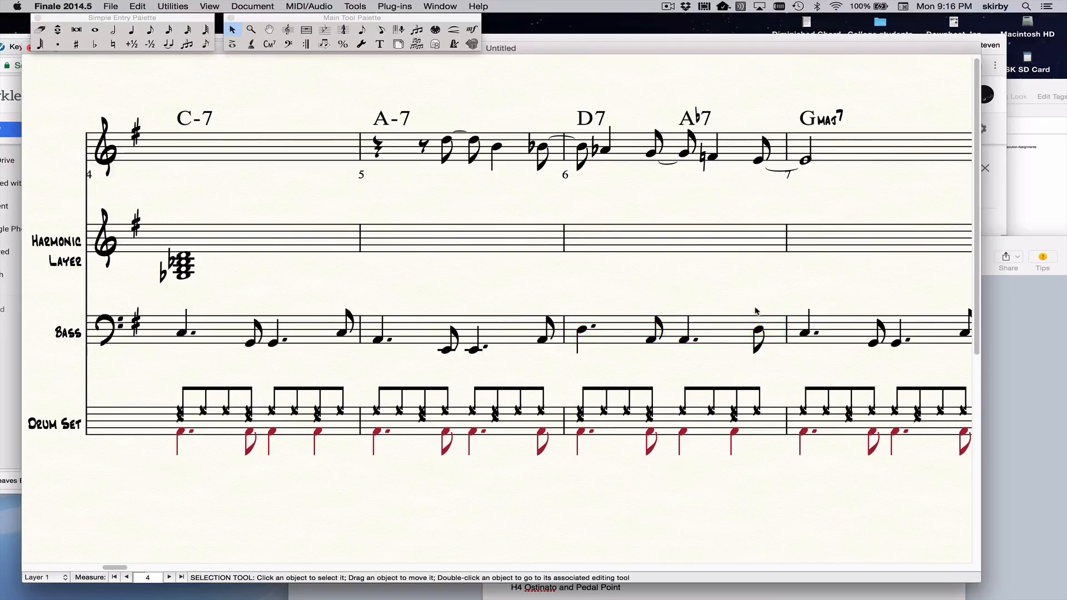
double_click(760, 332)
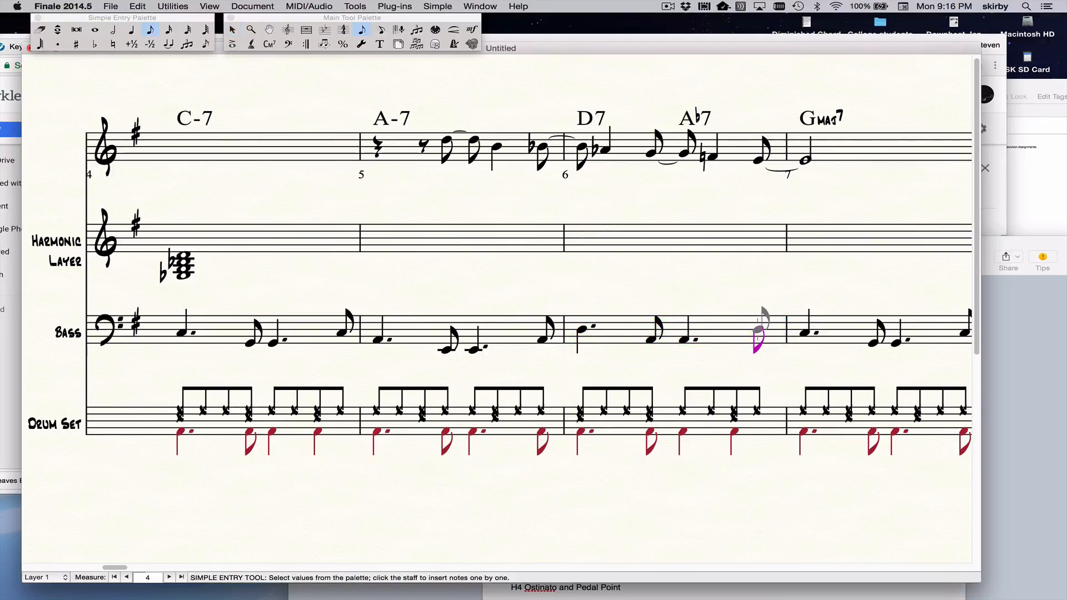
key("Left")
key("minus")
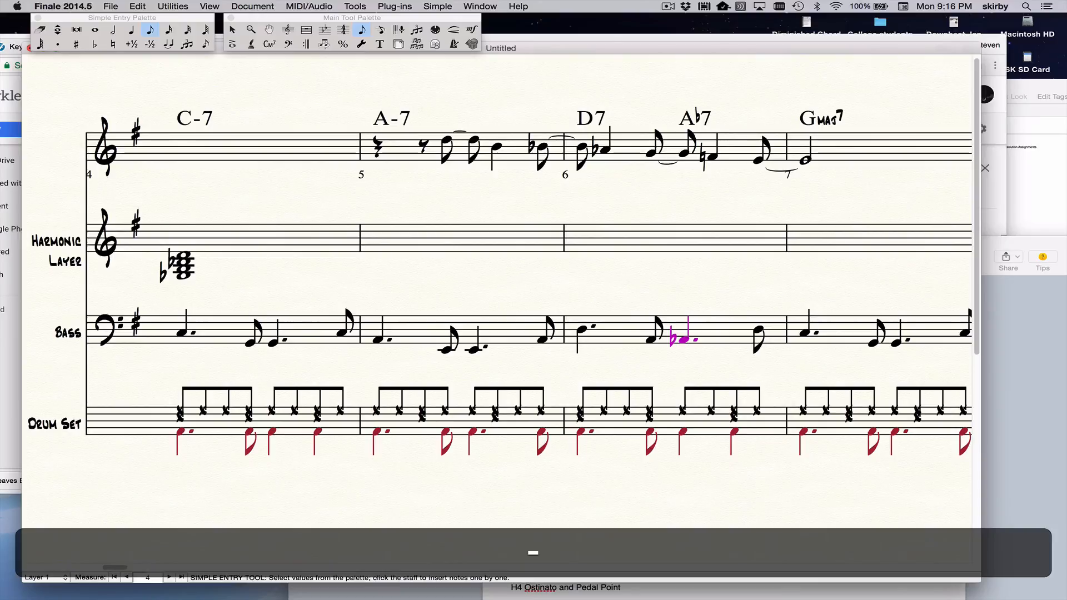
key("Right")
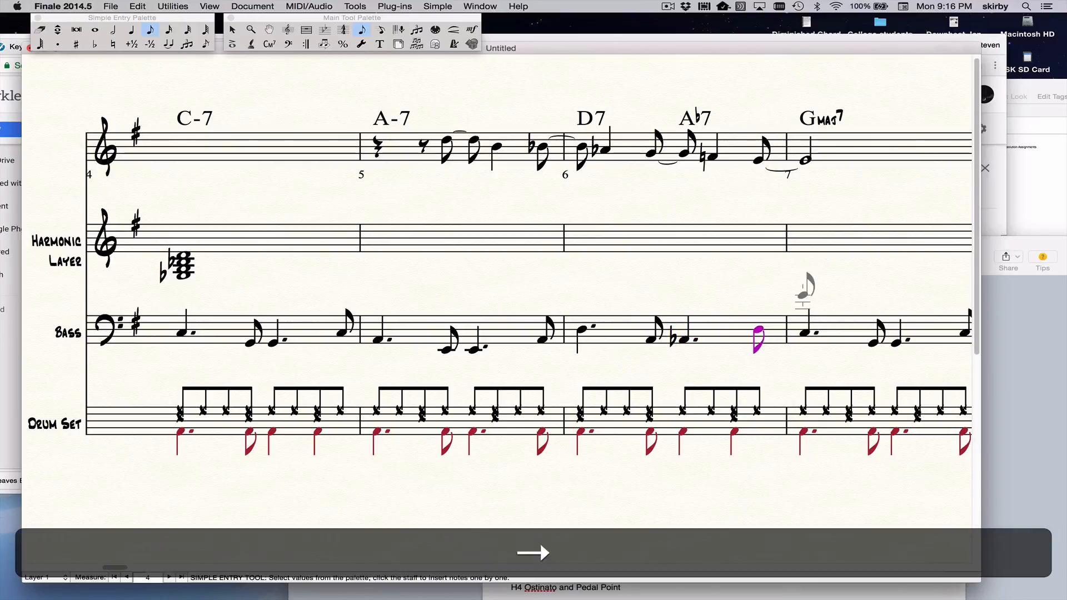
key("Escape")
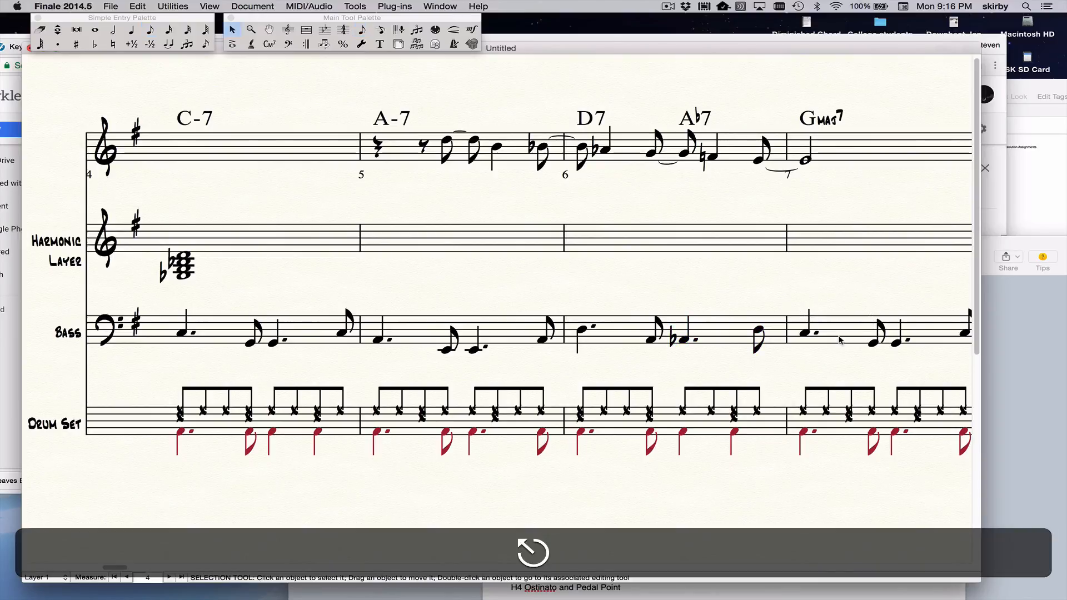
Step: Transpose the bass figure in measure 7 up a fifth so it starts on G
left_click(840, 340)
key("6")
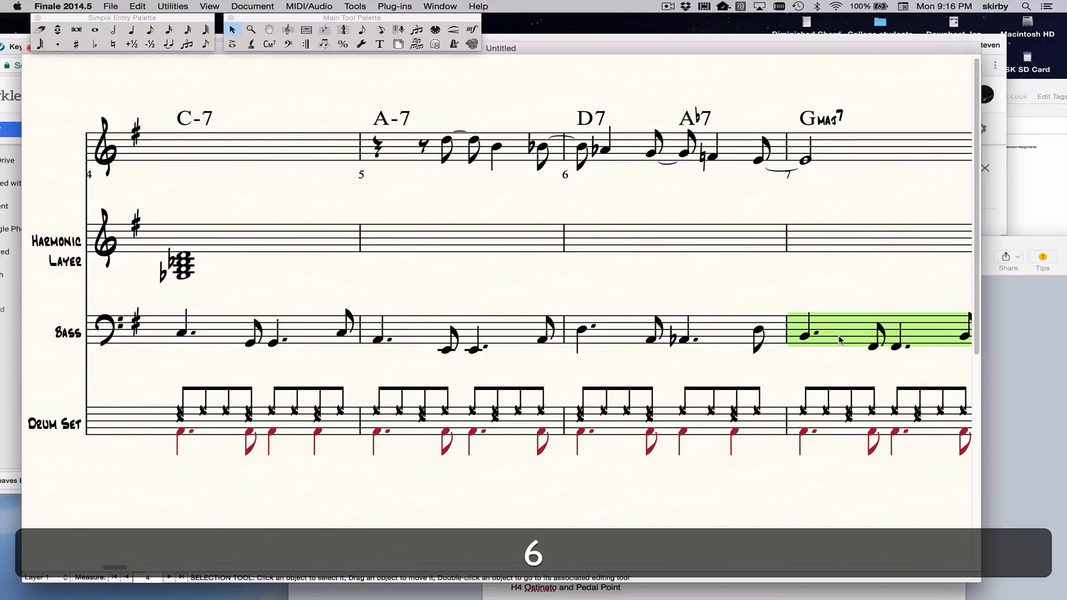
key("7")
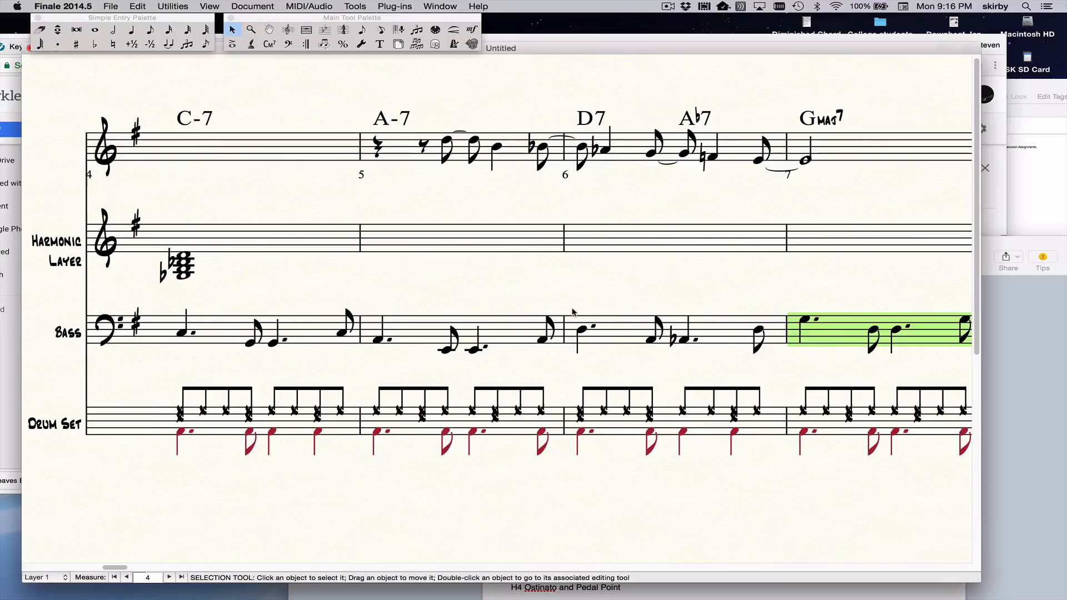
Step: Copy the Harmonic Layer chord of measure 3 into measures 5 and 6 of the same staff
scroll(572, 312, "left", 3)
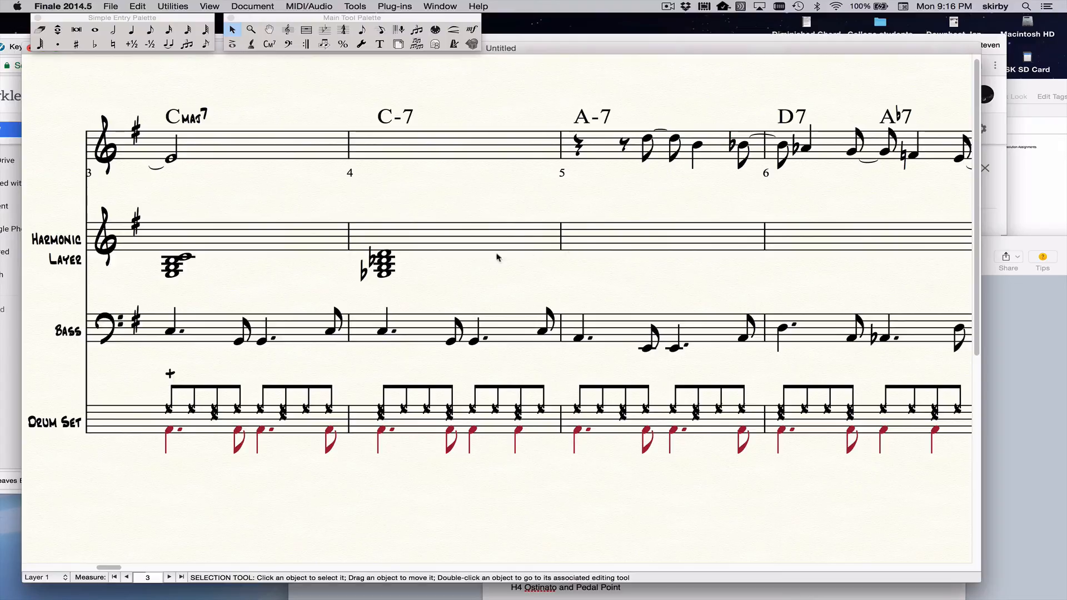
left_click(263, 250)
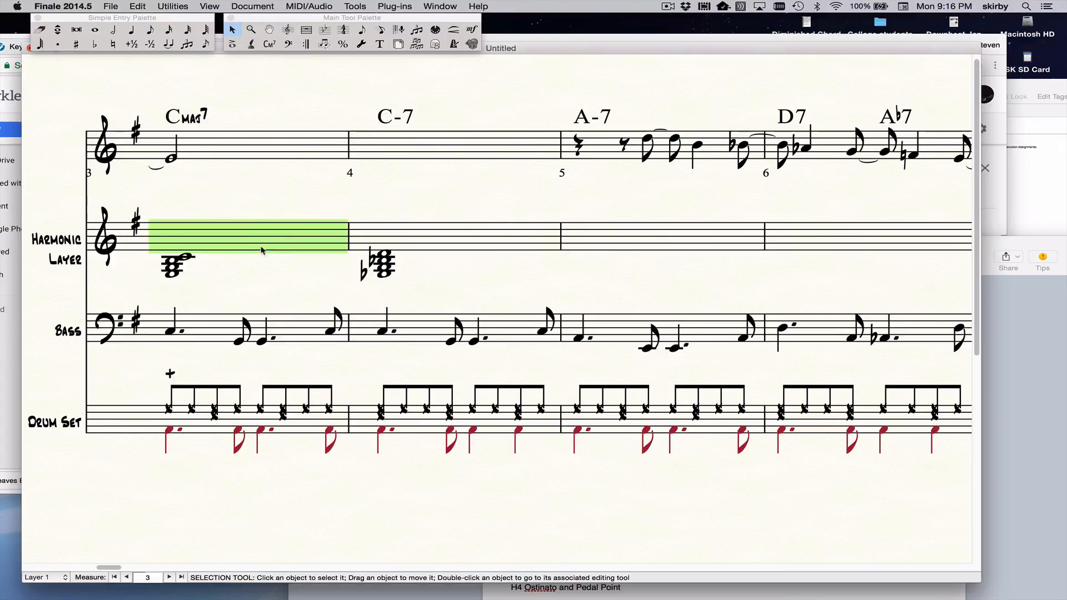
key("super")
key("super+c")
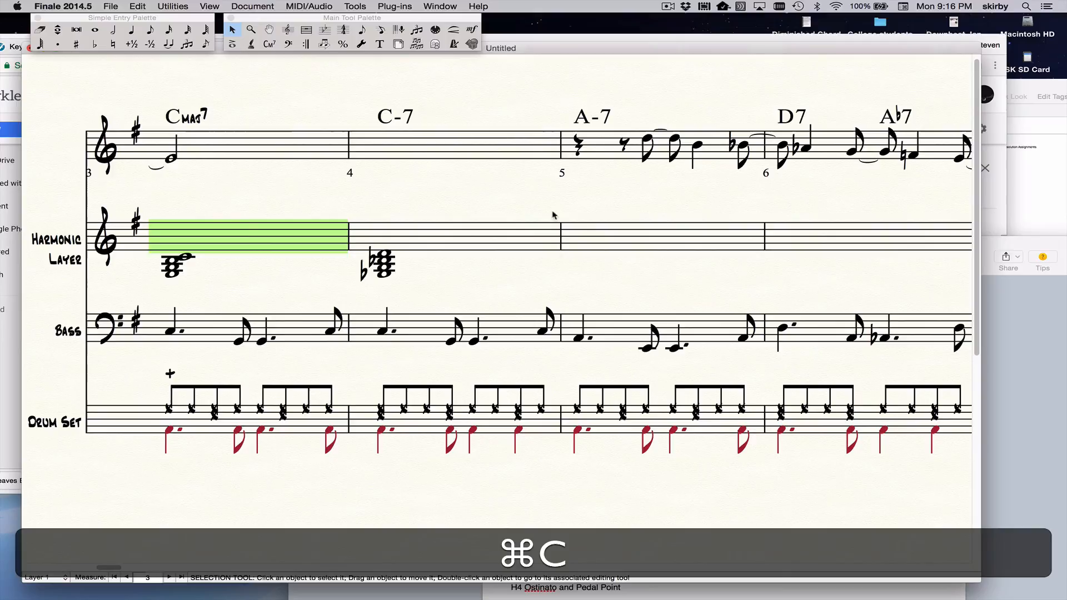
left_click(585, 246)
key("super+v")
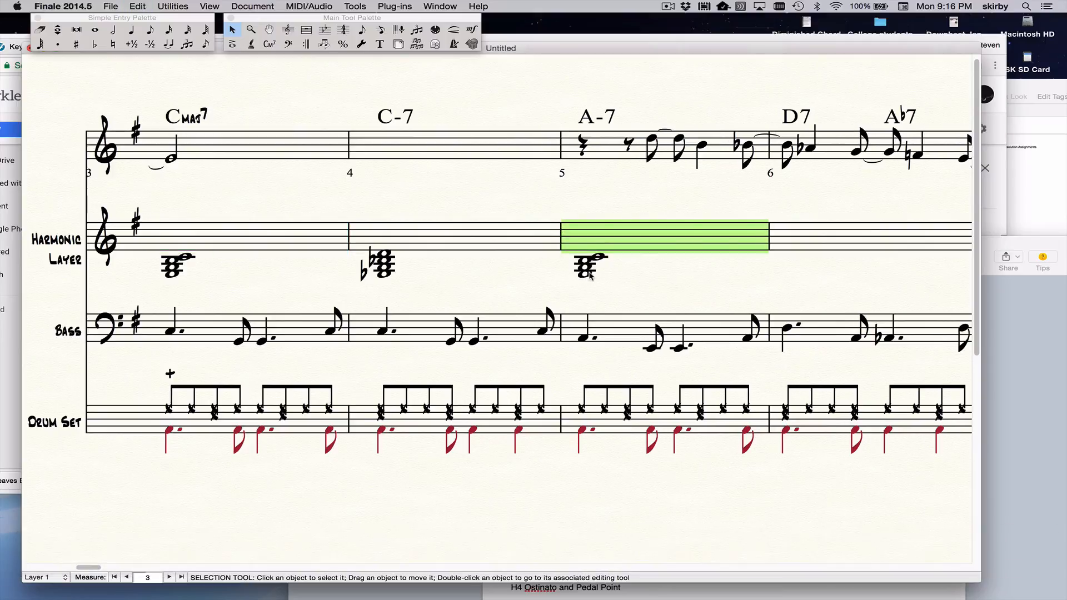
key("alt")
key("super")
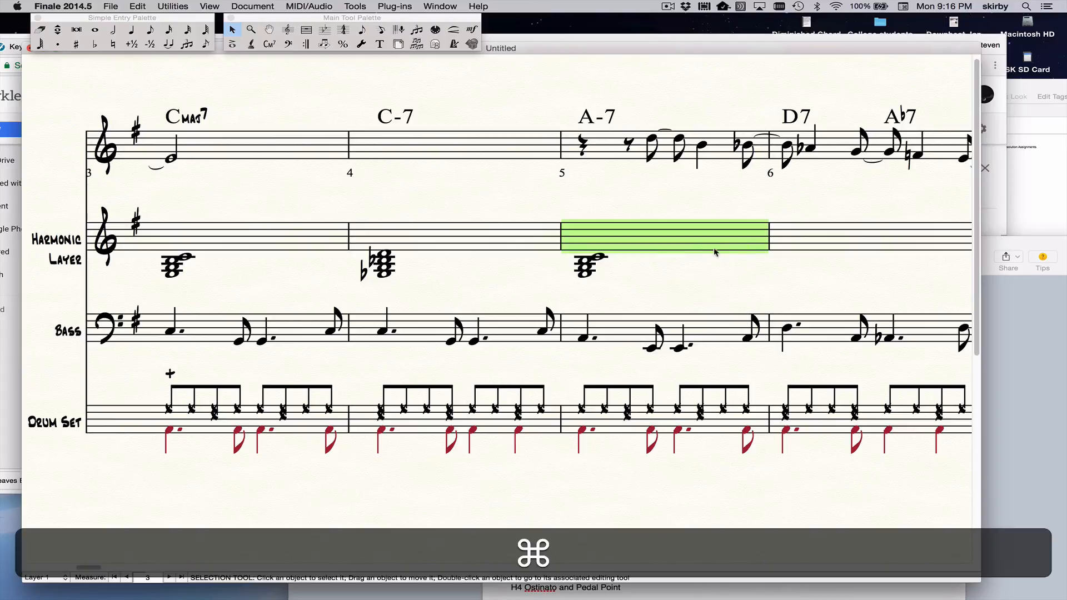
left_click(794, 242)
key("super+v")
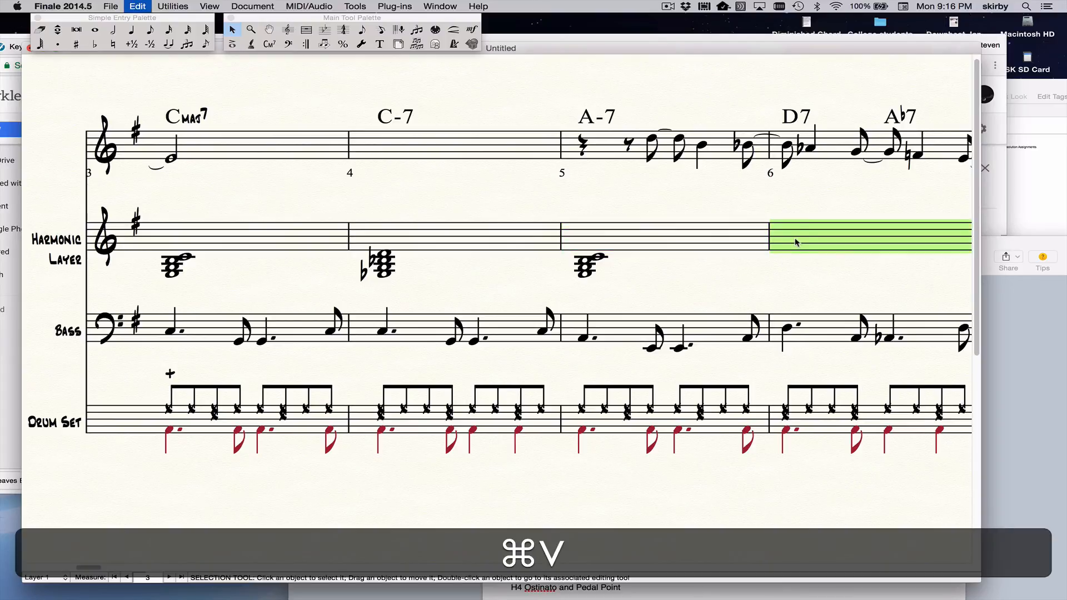
Step: Shorten the Harmonic Layer chord in measure 6 to a half note and add a second half-note chord, E-G-B-D, after it
left_click(361, 29)
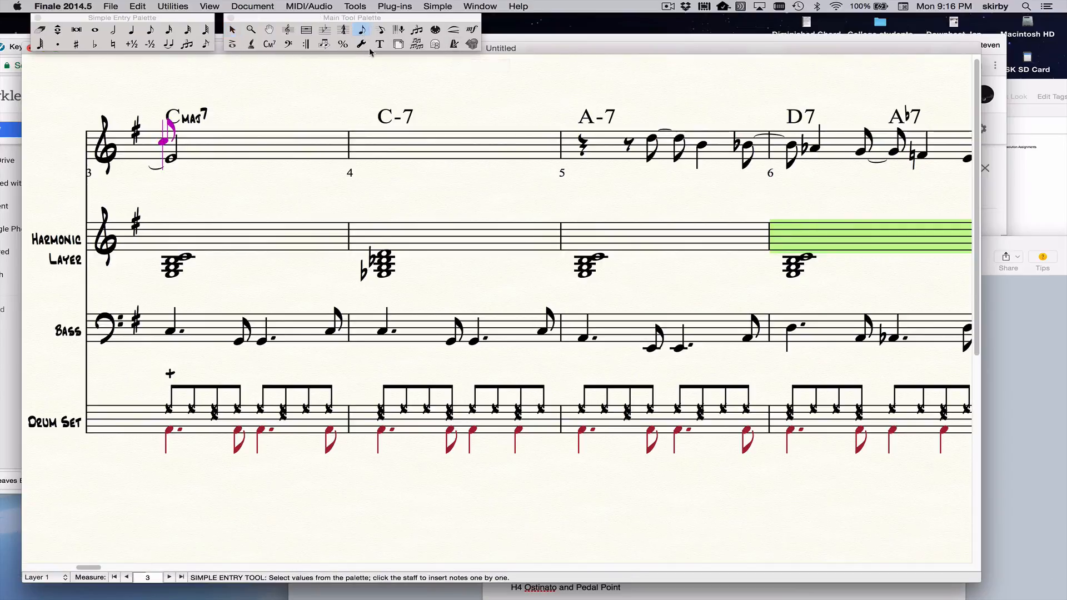
key("6")
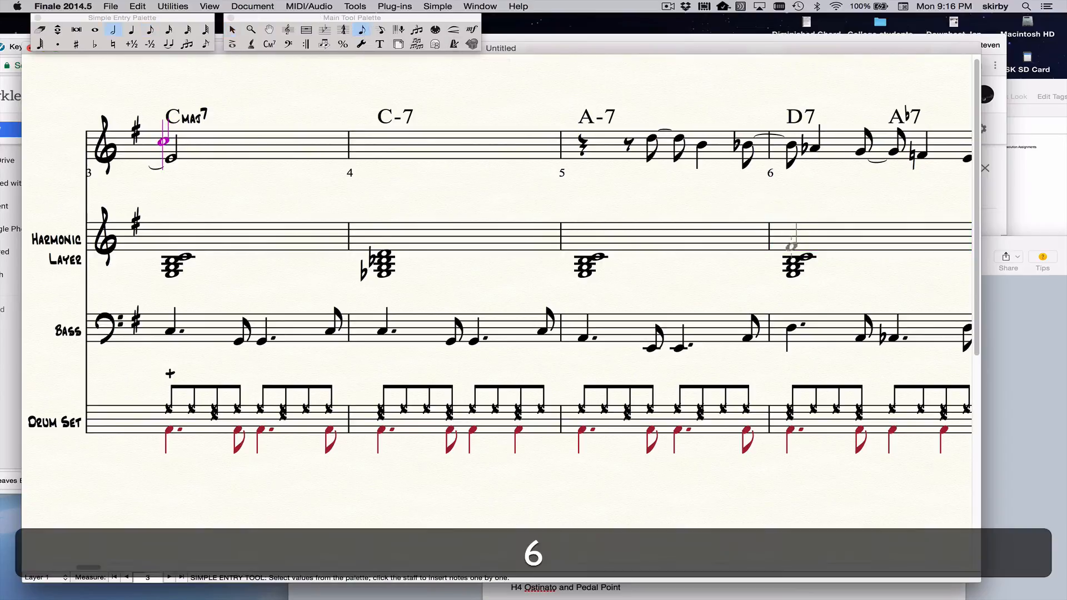
left_click(793, 257)
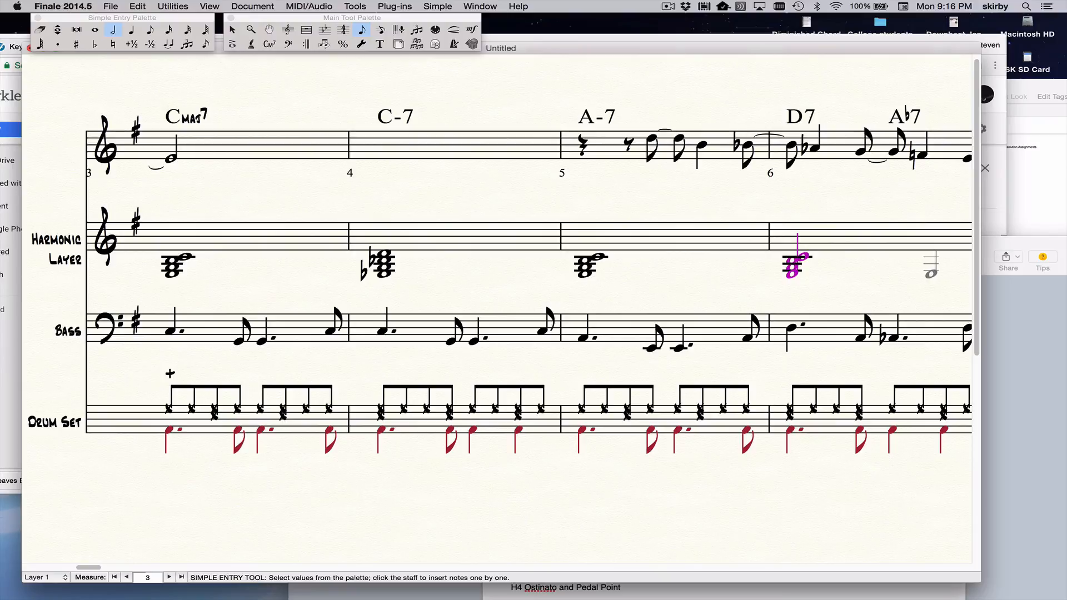
left_click(928, 273)
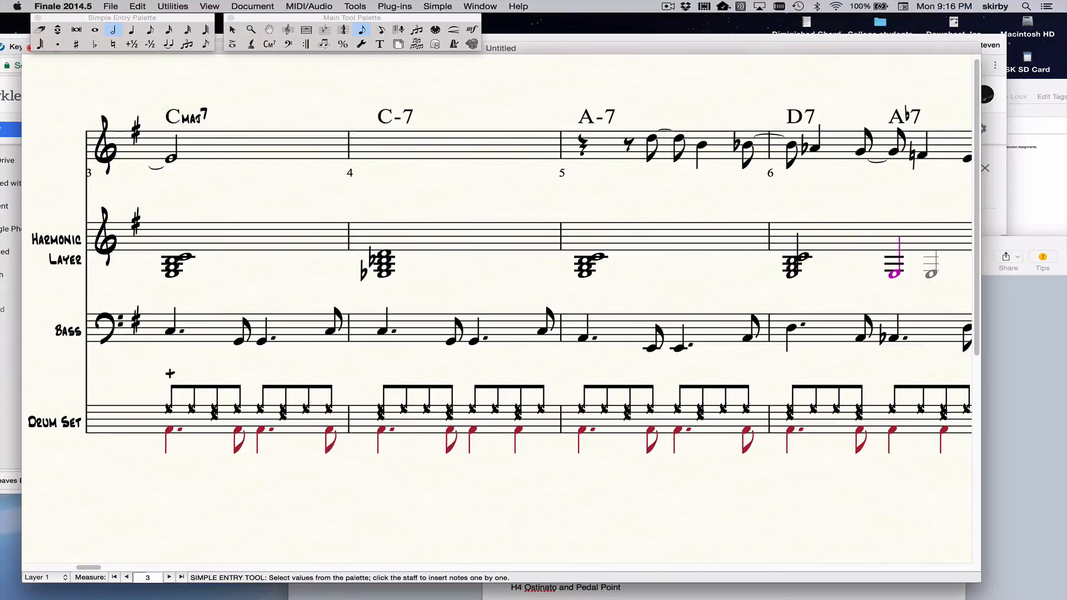
key("F3")
key("Left")
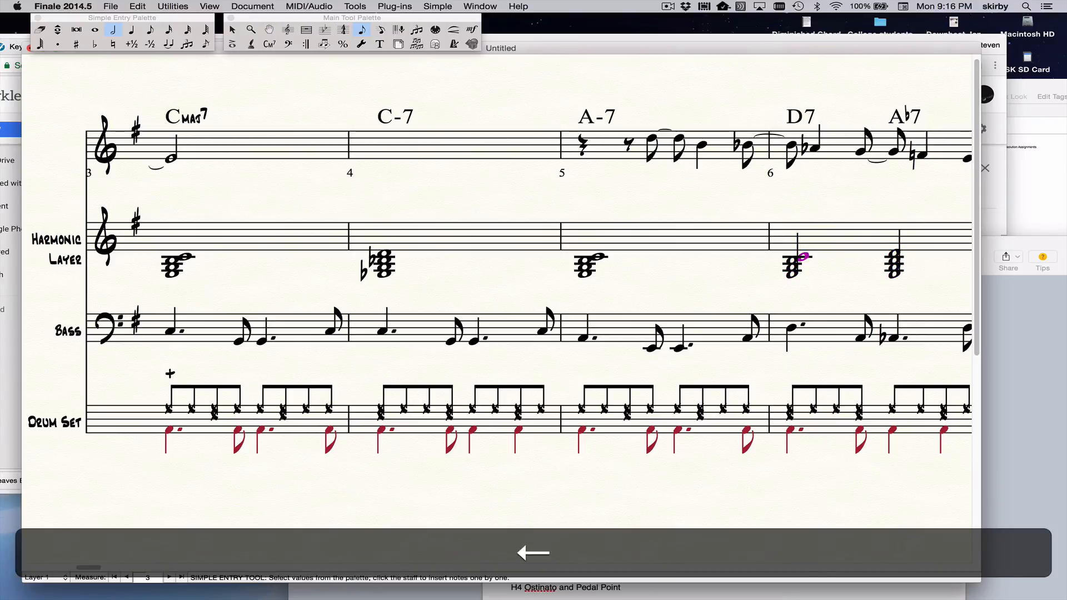
Step: Raise the first Harmonic Layer chord in measure 6 to F♯-A-C-E for D7 and revoice the second for A♭7 with E on top
key("super+Down")
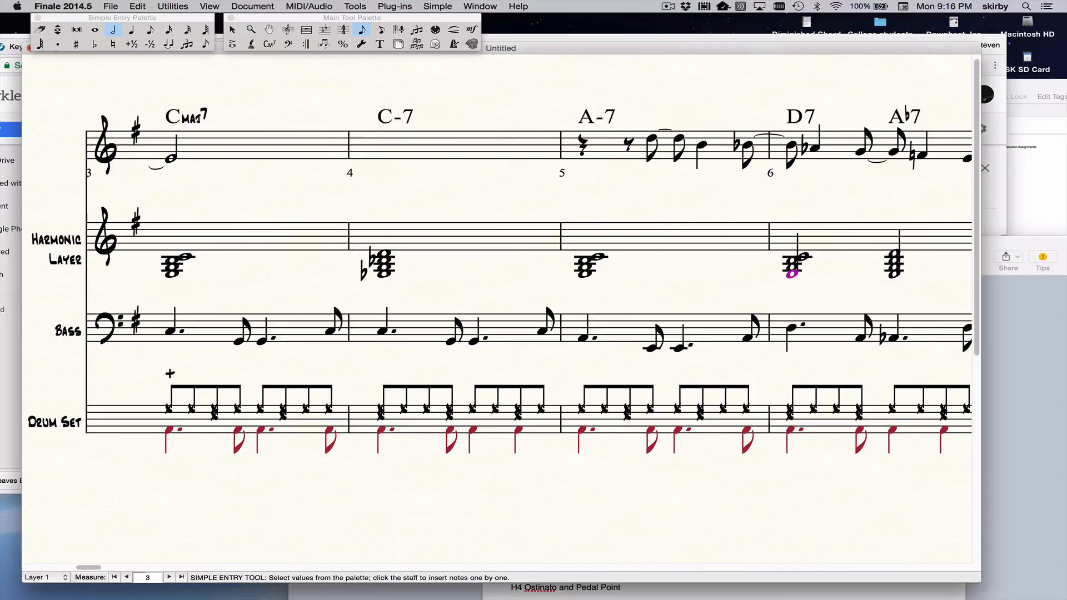
key("Up")
key("super+Up")
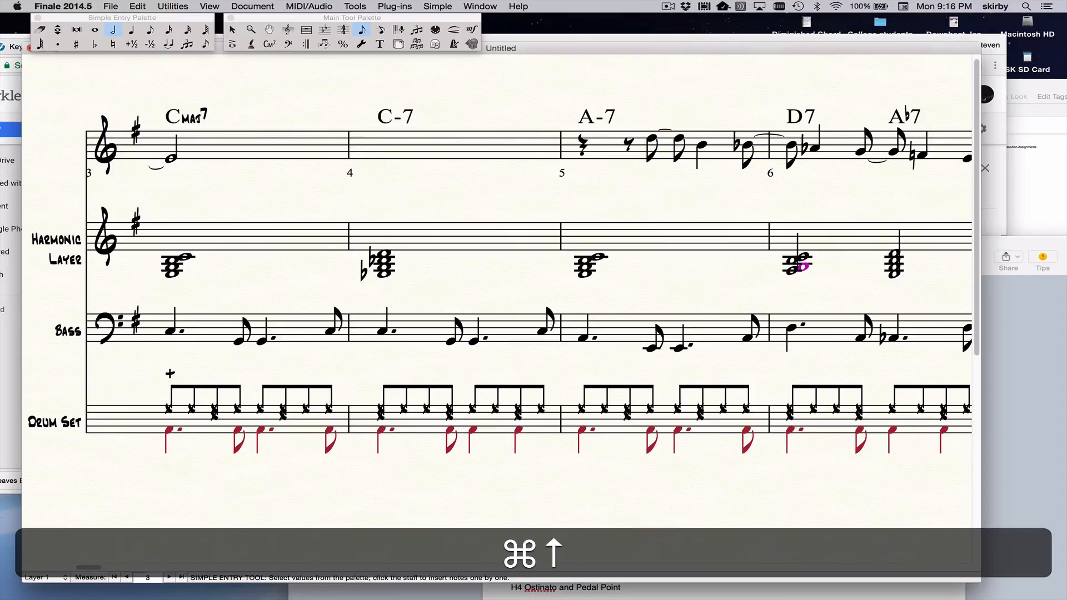
key("Up")
key("super+Up")
key("super+Up")
key("Up")
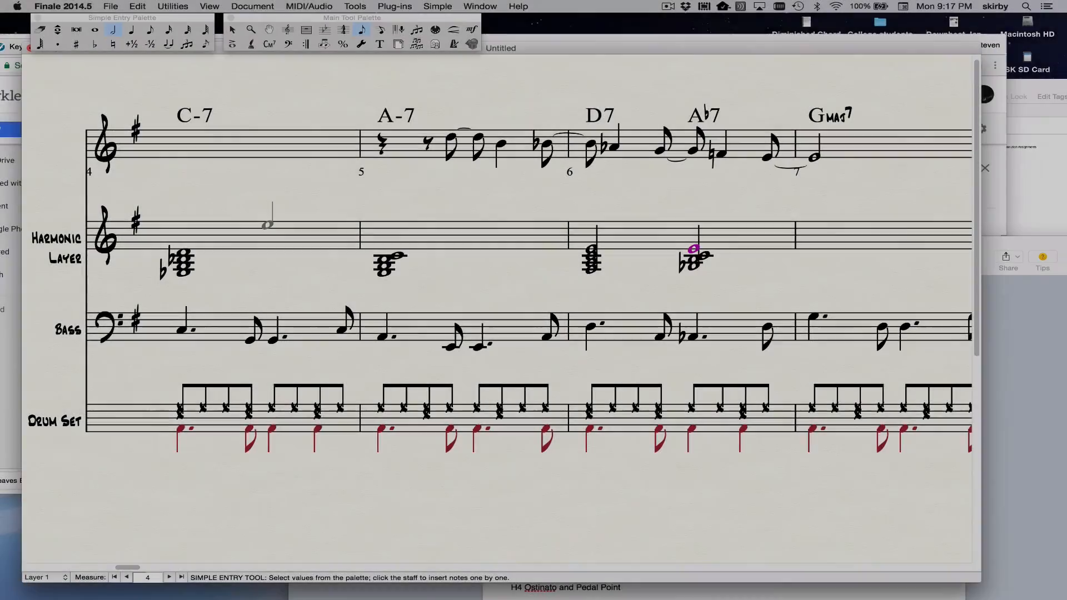
scroll(397, 383, "left", 3)
key("super+Up")
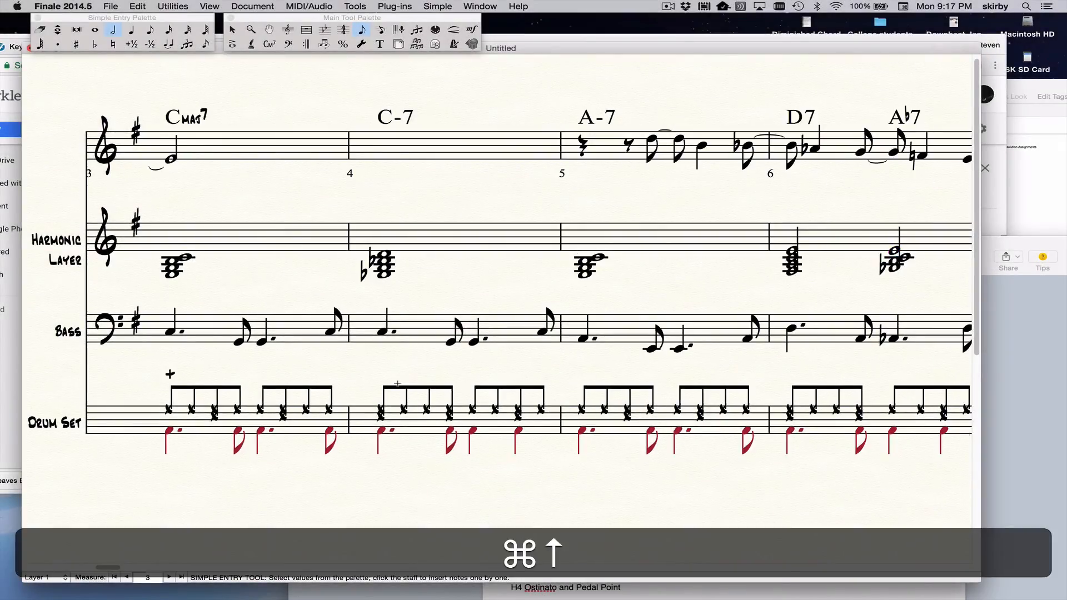
Step: Raise the tied melody eighth notes crossing into measure 6 to B natural and the following quarter note to A natural
key("Left")
key("Left")
key("Left")
key("Left")
key("Left")
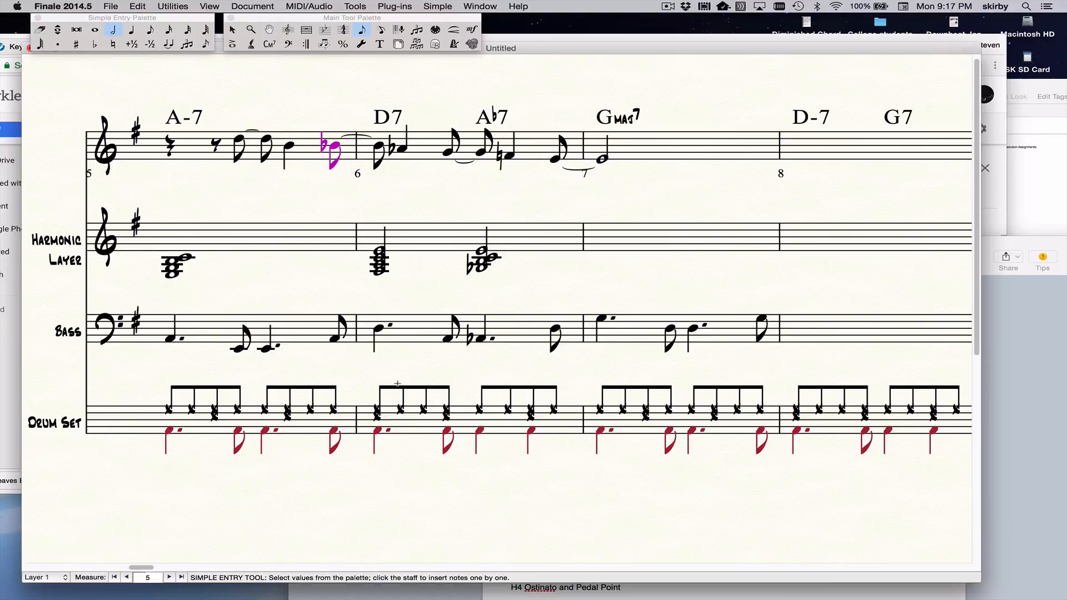
key("equal")
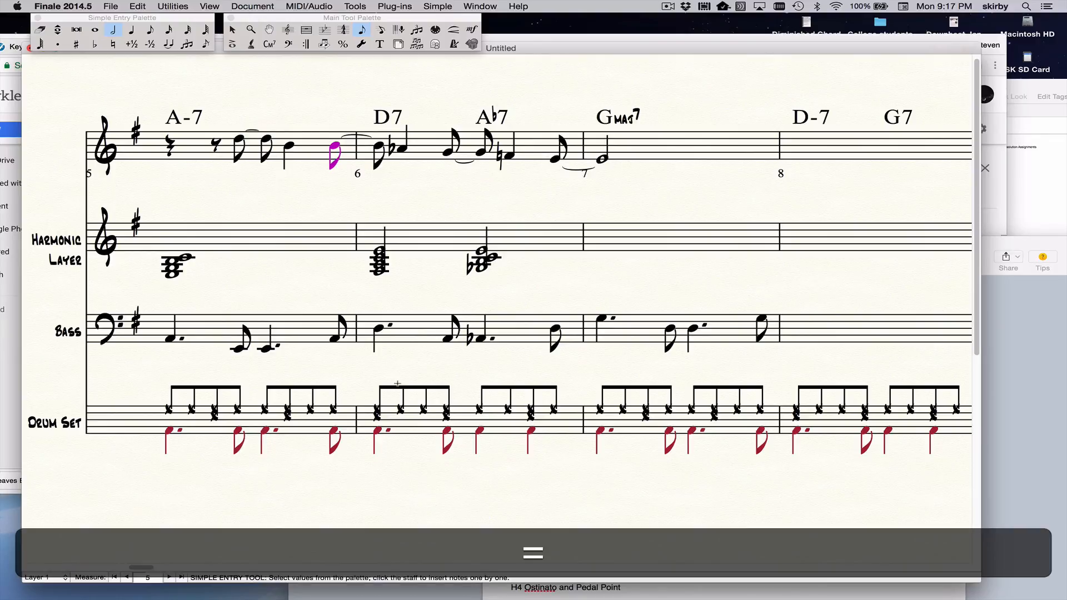
key("Right")
key("equal")
key("Right")
key("Right")
key("equal")
Step: Lower the tied melody Gs in measure 6 to G♭ and change the quarter note under A♭7 to D natural
key("Right")
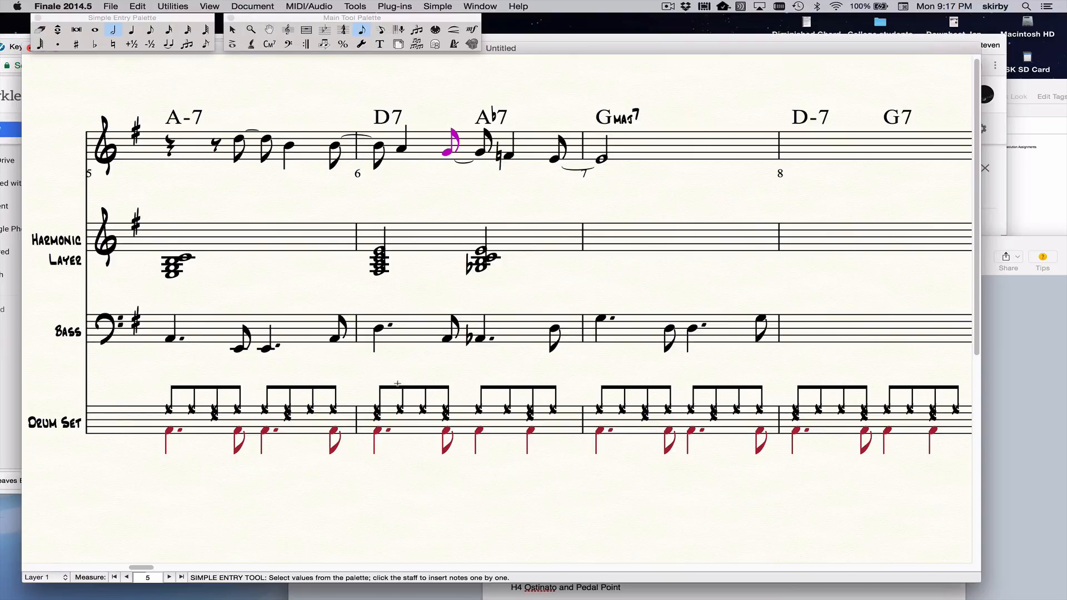
key("minus")
key("Right")
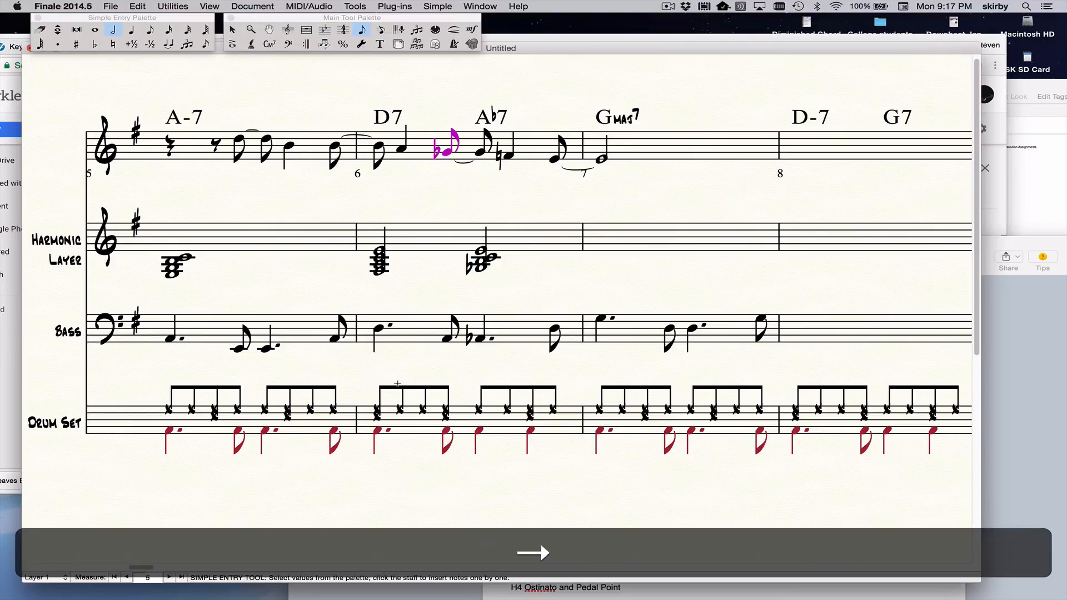
key("minus")
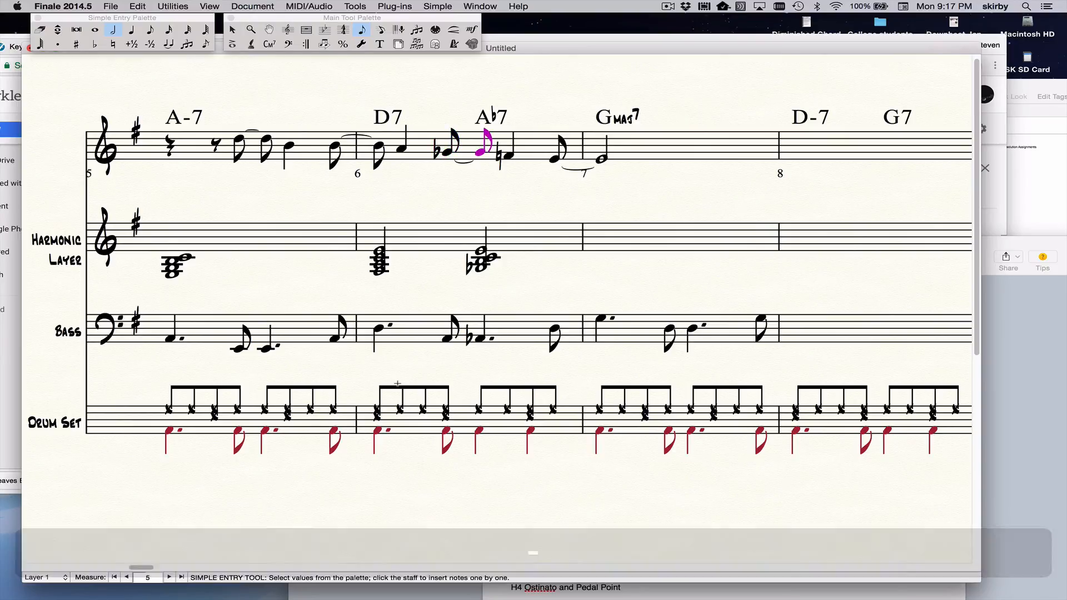
key("Right")
key("Down")
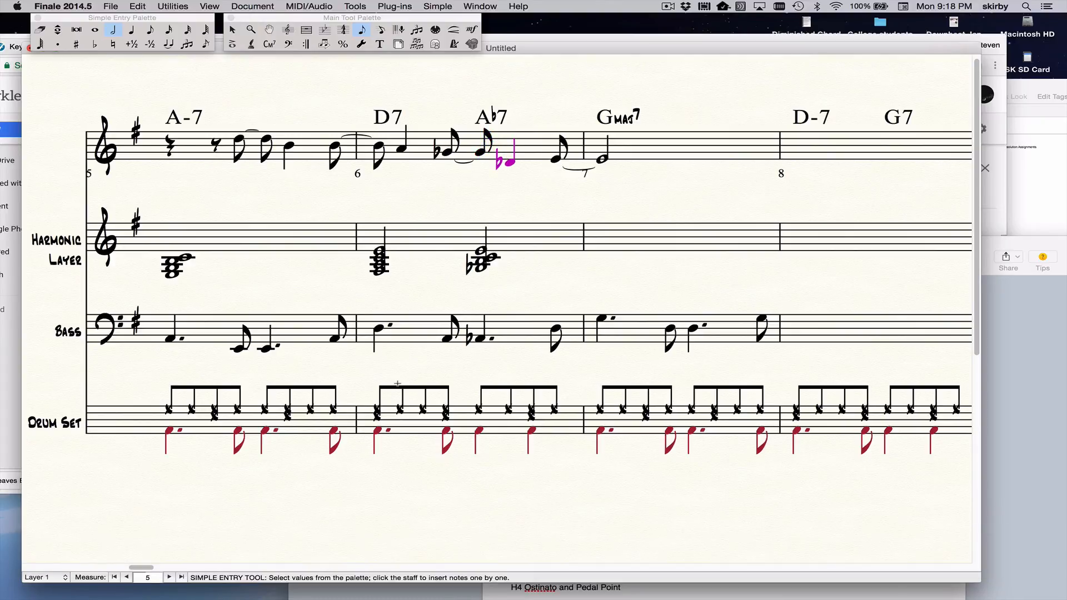
key("n")
key("Right")
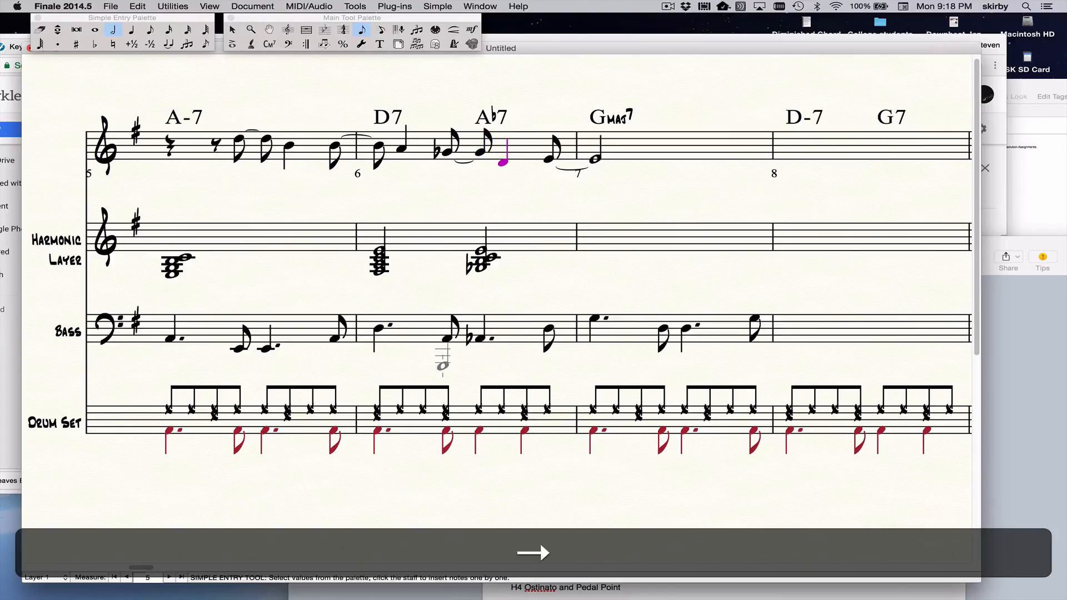
Step: Raise the tied melody notes crossing into measure 7 to A and play back the score from measure 5
key("Up")
key("Up")
key("Up")
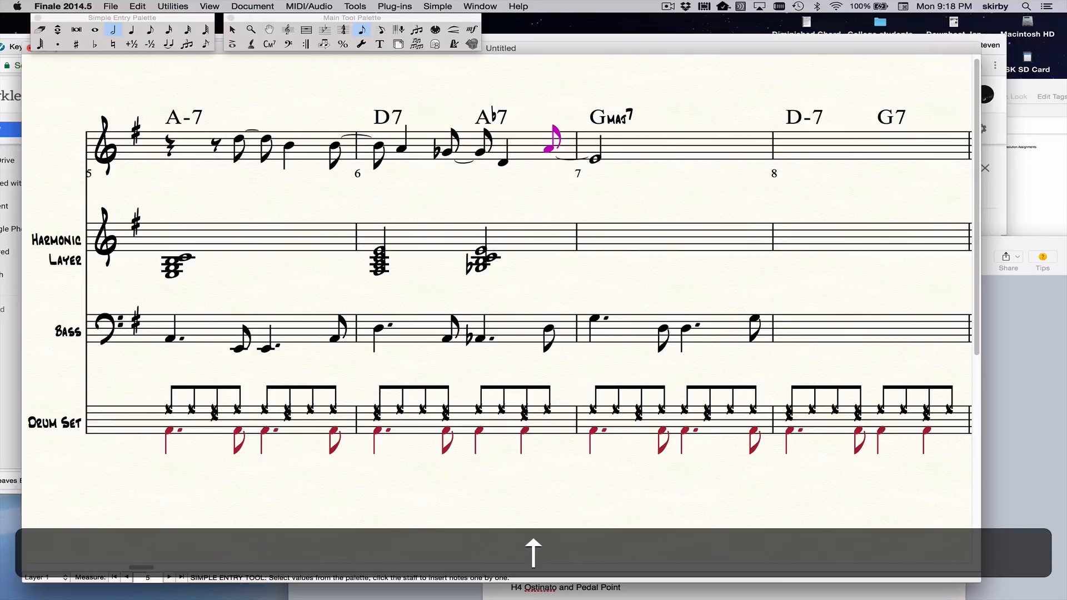
key("Right")
key("Up")
key("Up")
key("space")
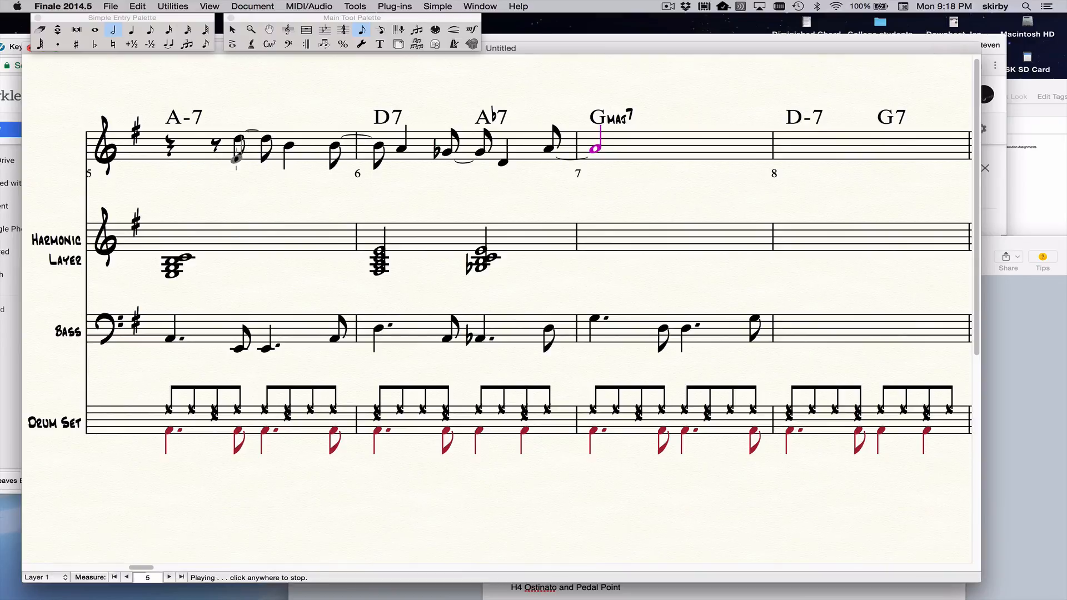
left_click(236, 158)
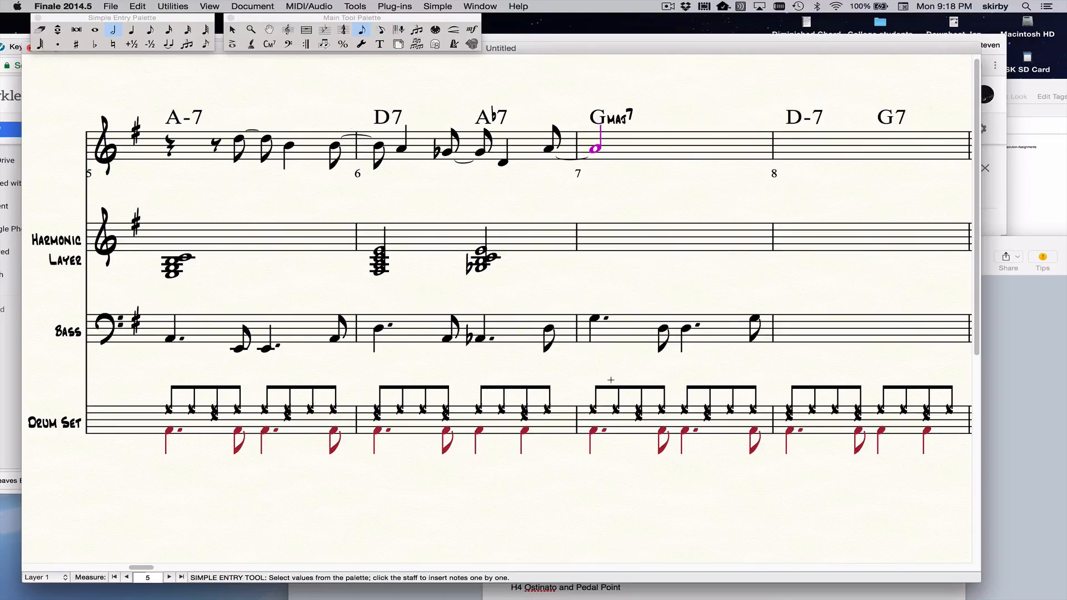
Step: Lower the tied melody eighth notes crossing from measure 5 into measure 6 to E
key("Left")
key("Left")
key("Left")
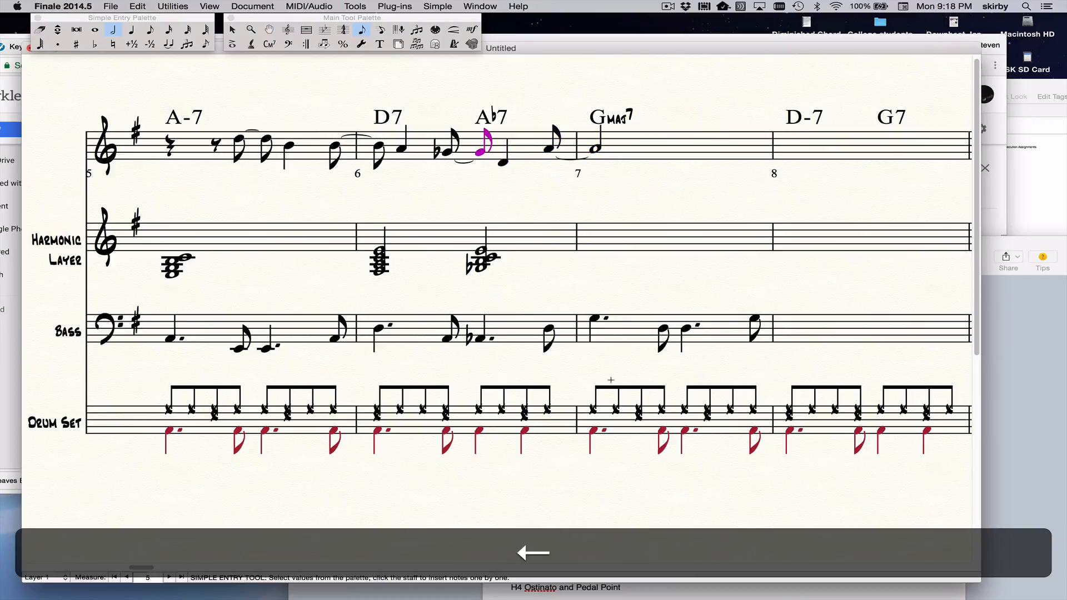
key("Left")
key("Left")
key("Left")
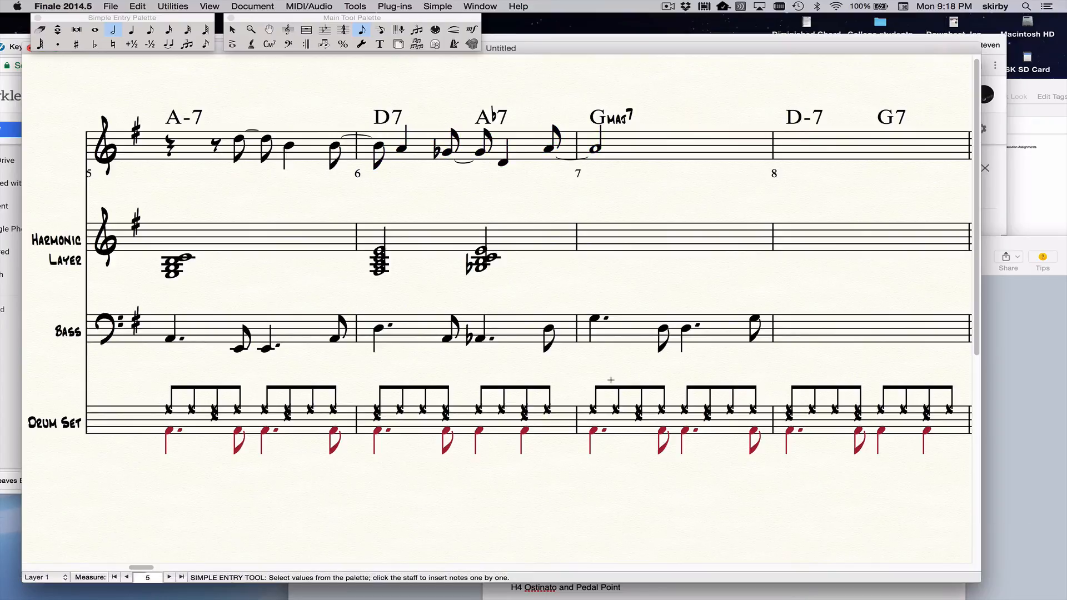
key("Left")
key("Left")
key("Right")
key("Right")
Step: Play back the score from measure 5 and switch from Scroll View to Page View
key("space")
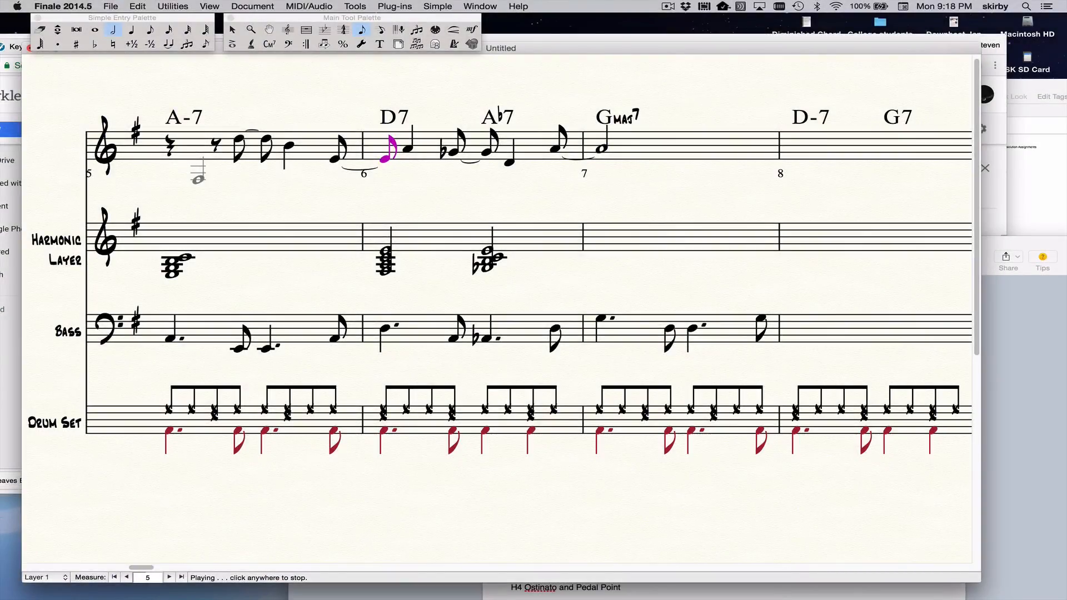
left_click(198, 179)
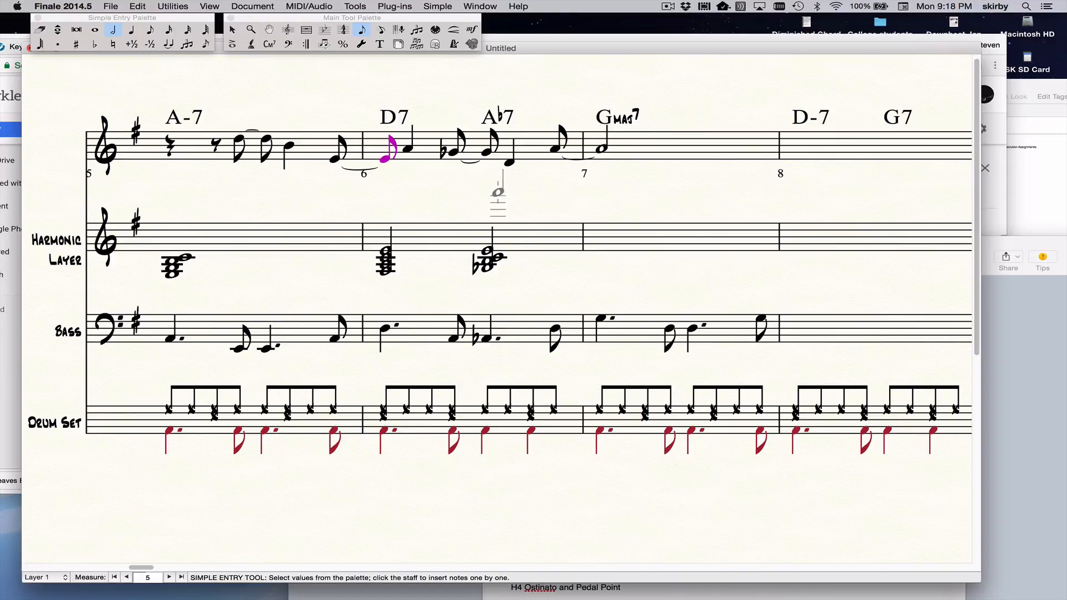
key("super")
key("super+e")
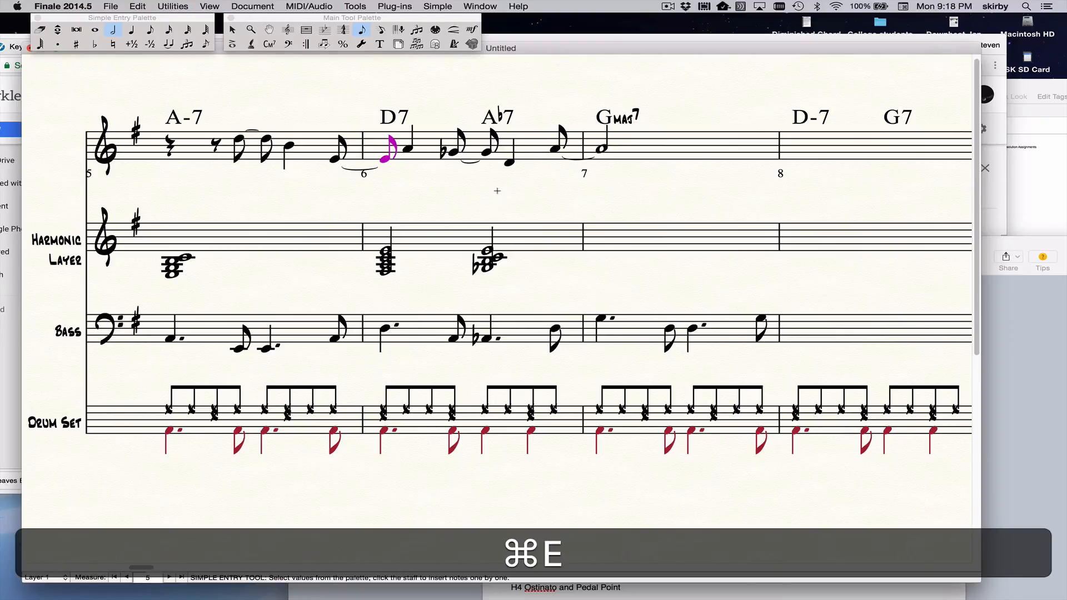